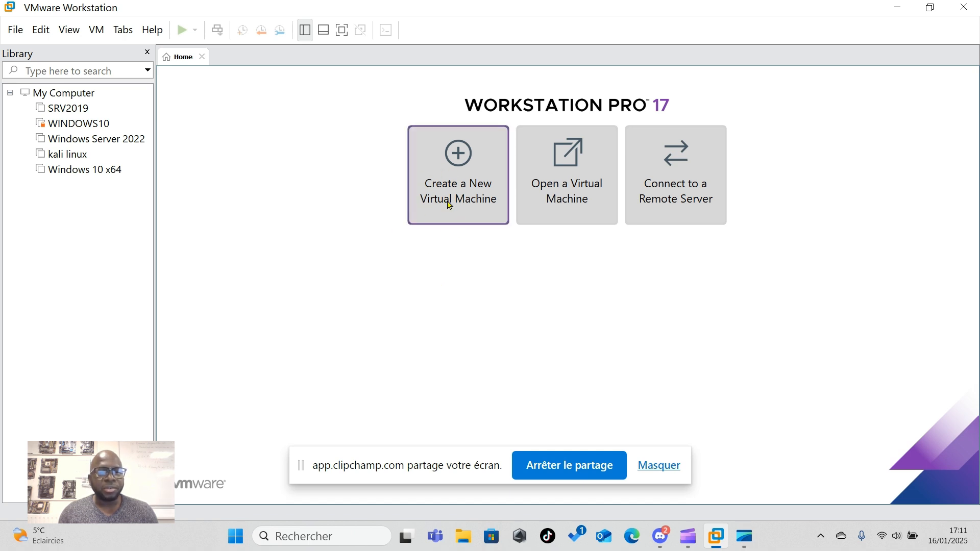
left_click(20, 33)
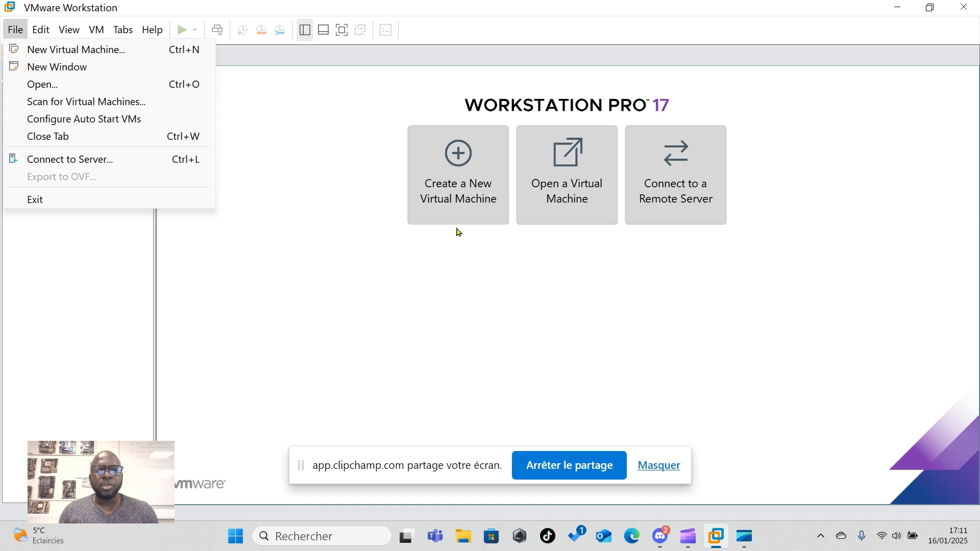
left_click(444, 206)
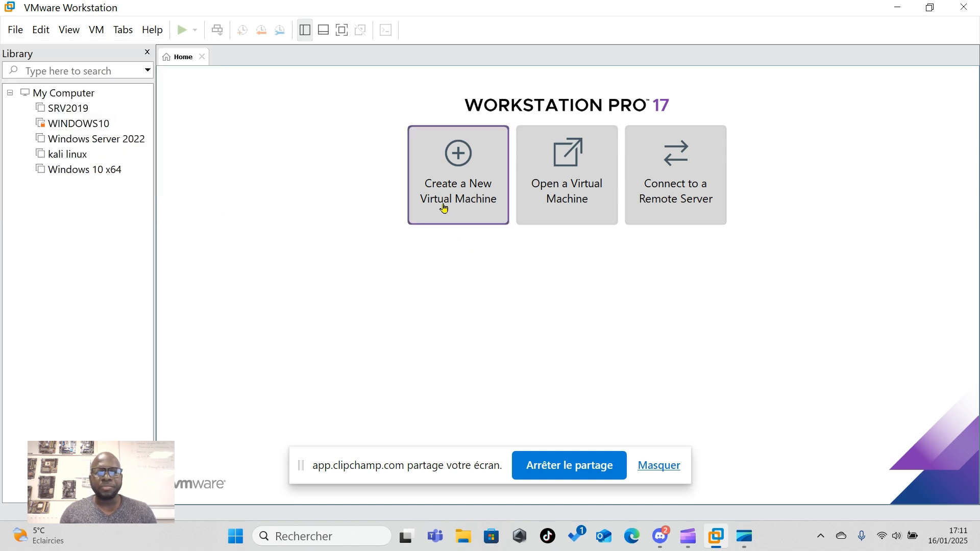
left_click(668, 472)
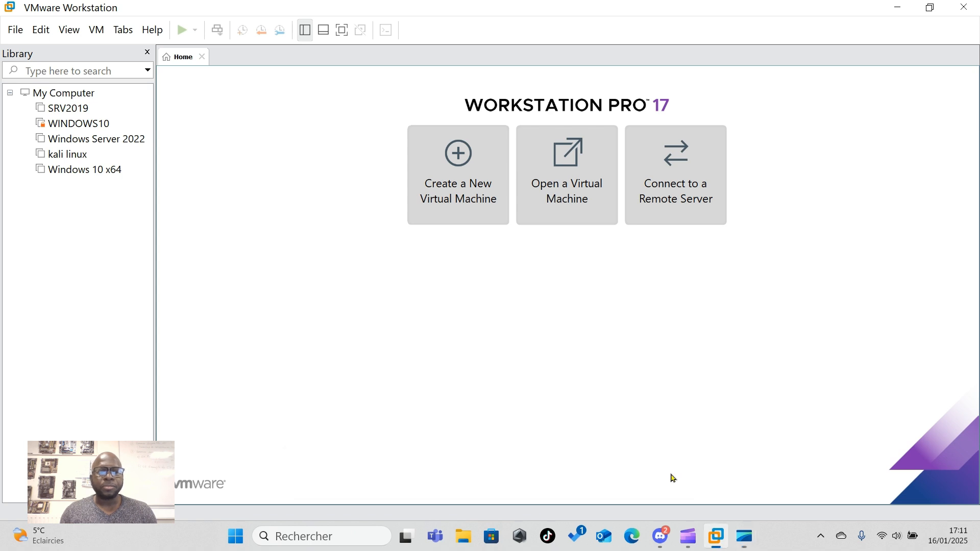
Start a new virtual machine with the Typical configuration and choose to install the operating system later
left_click(457, 185)
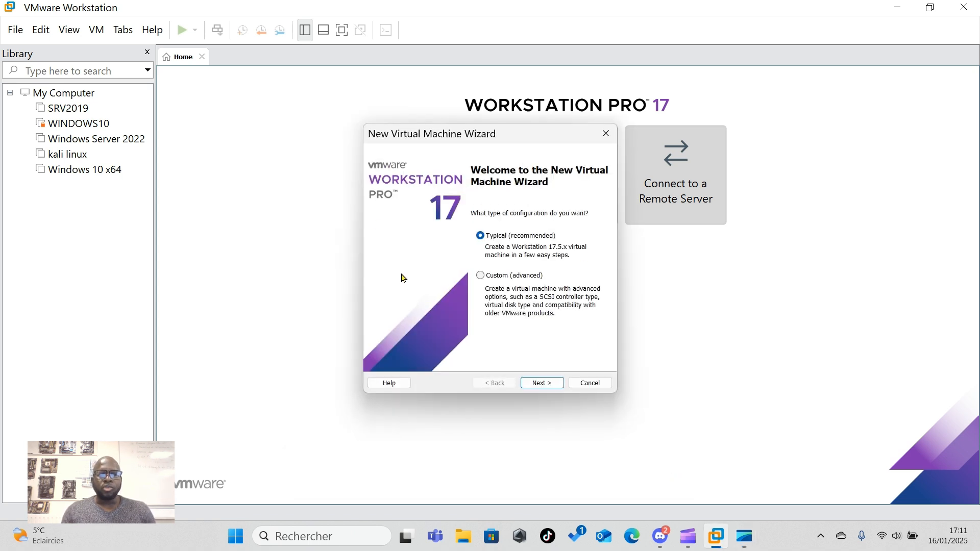
left_click(541, 384)
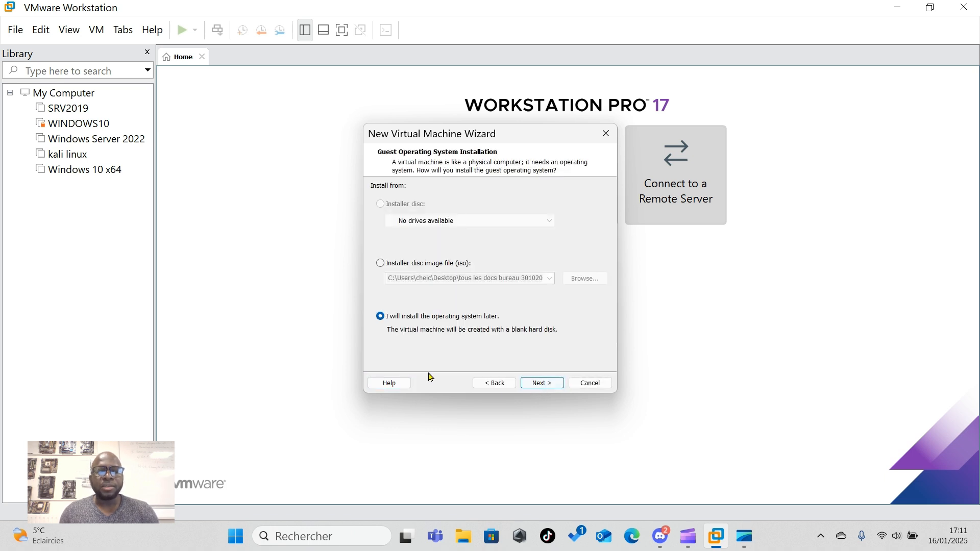
left_click(541, 383)
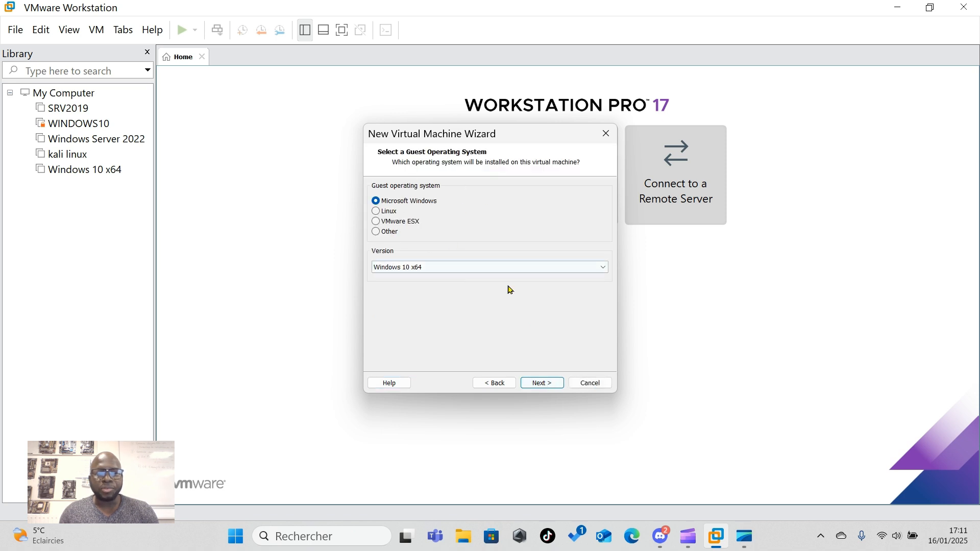
Set the guest operating system version to Windows Server 2022 and continue to the naming page
left_click(534, 270)
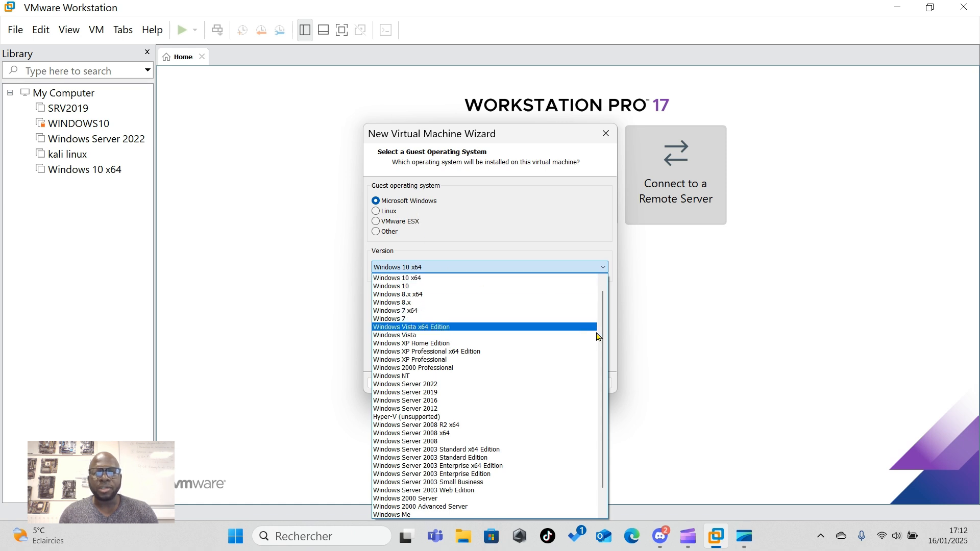
left_click_drag(607, 320, 606, 292)
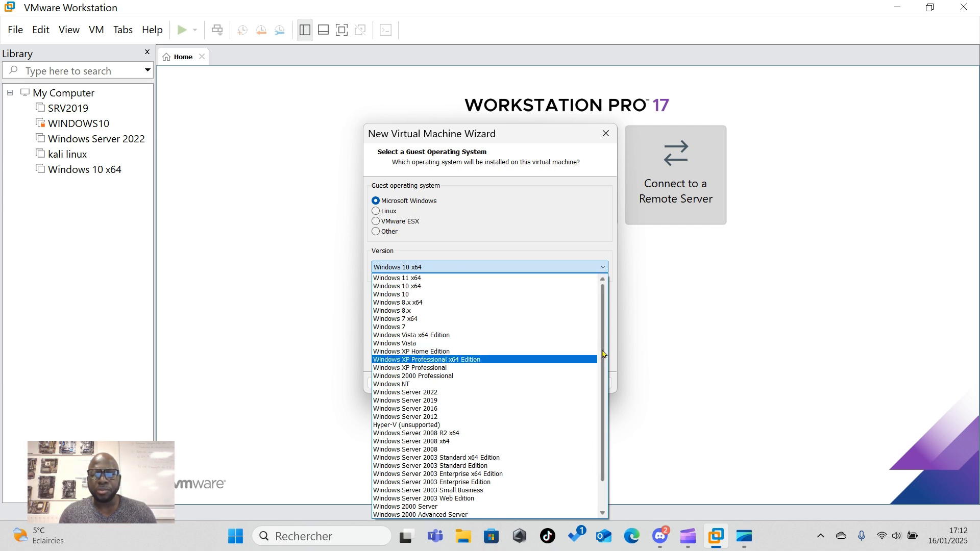
left_click_drag(606, 369, 605, 397)
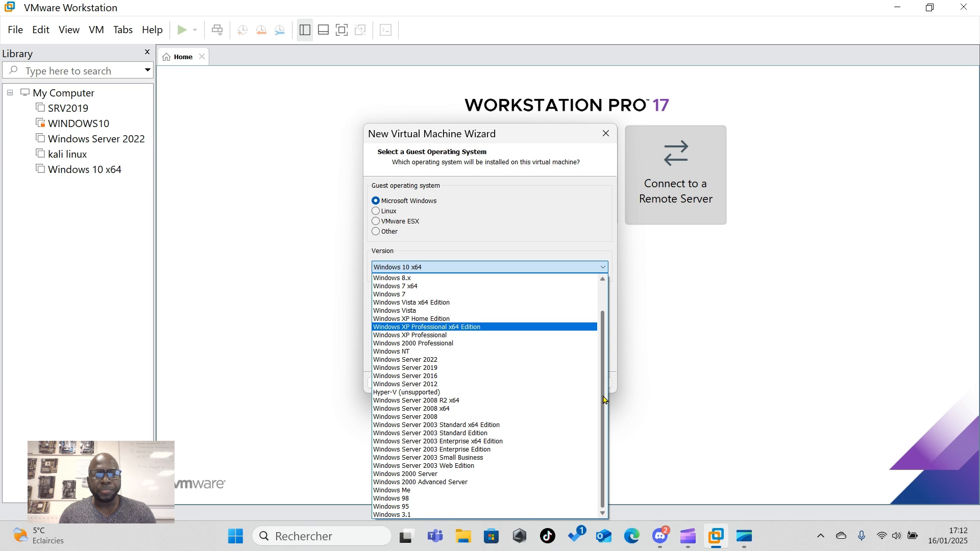
left_click(428, 360)
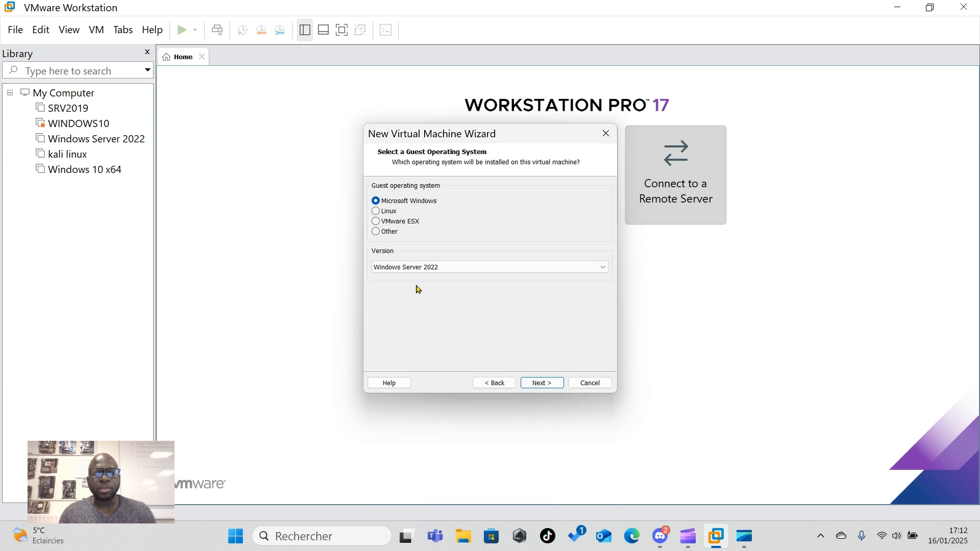
left_click(540, 384)
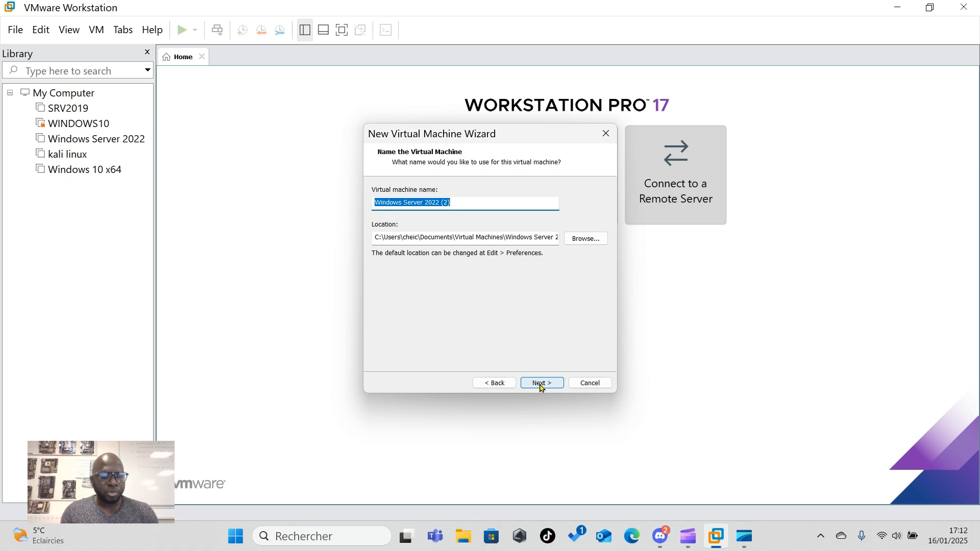
Name the virtual machine Windoserveur22 and continue to the disk capacity page
type("Wi")
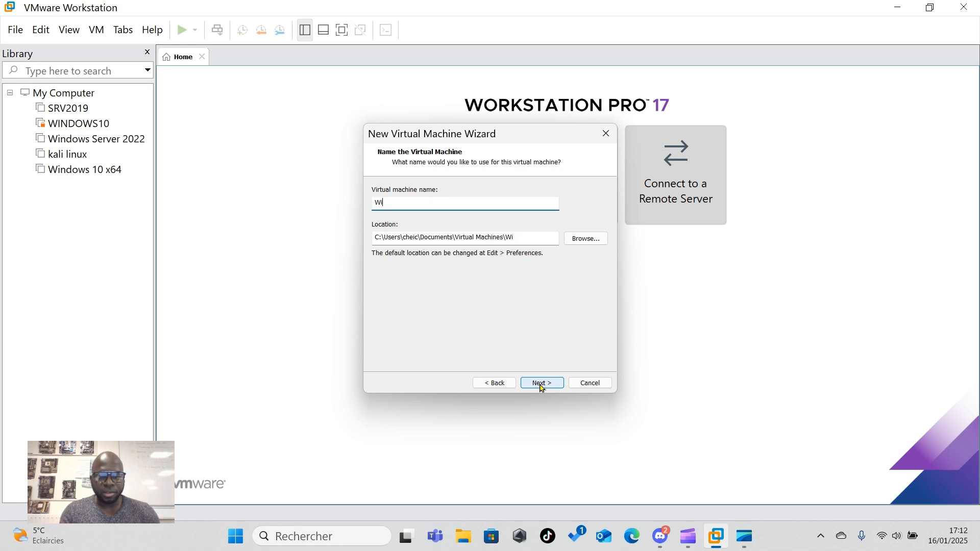
type("ndoser")
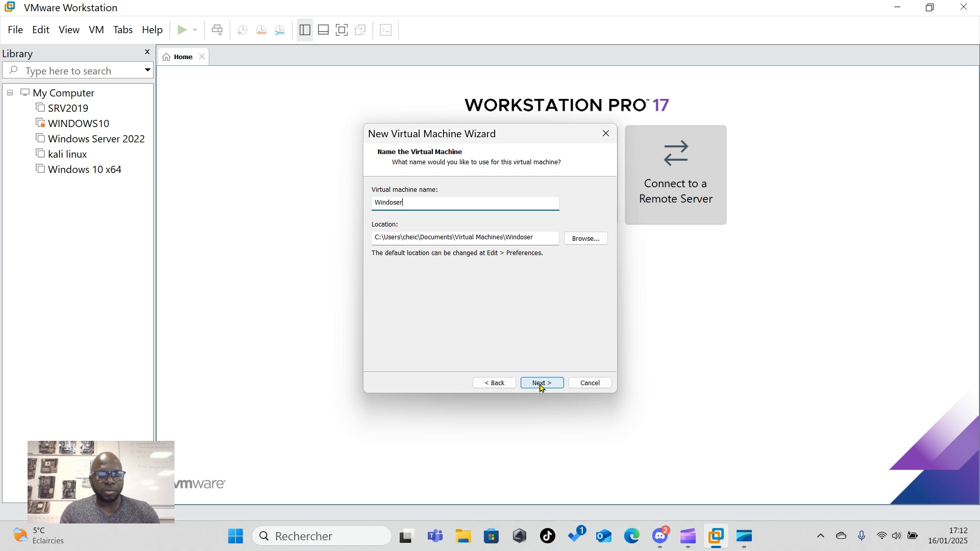
type("veur22")
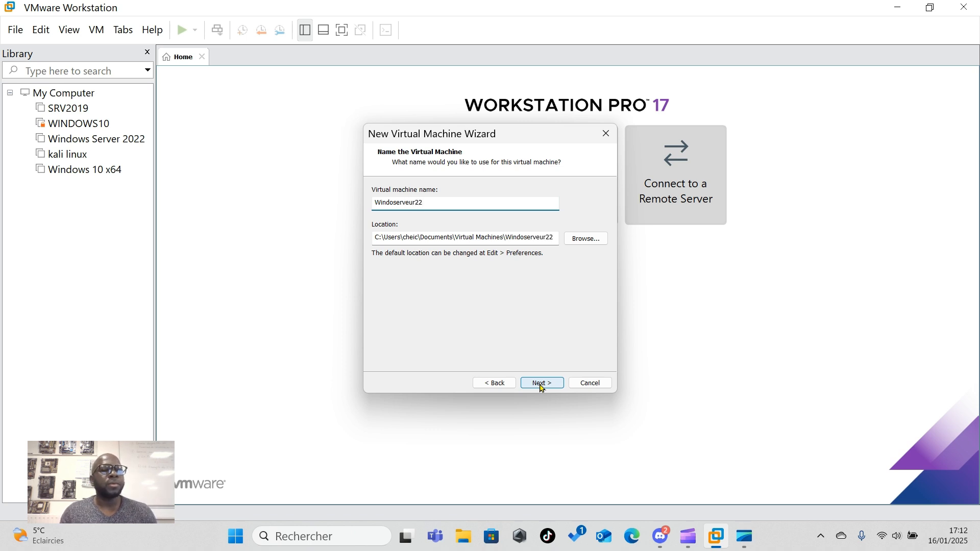
left_click(542, 384)
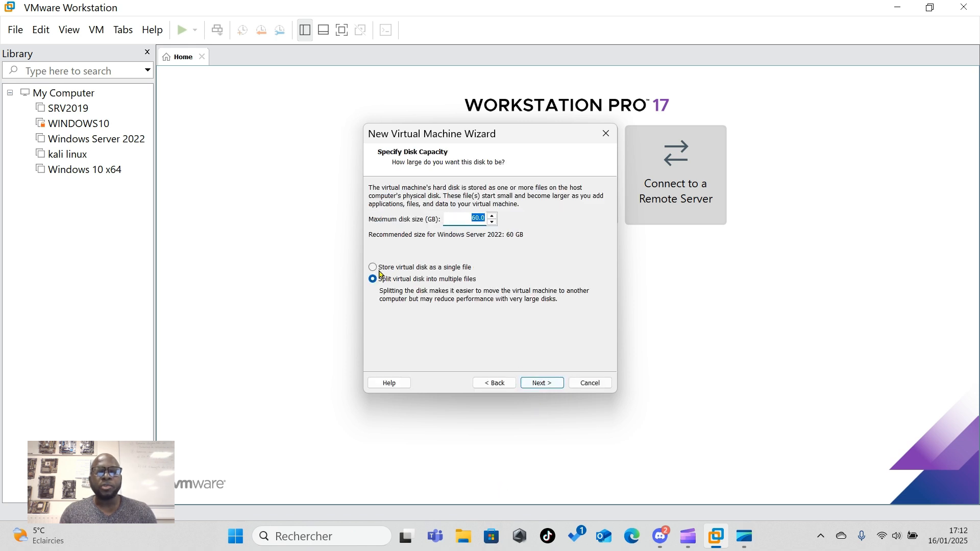
Store the virtual disk as a single file, keeping the 60 GB size, and finish creating the virtual machine
left_click(373, 270)
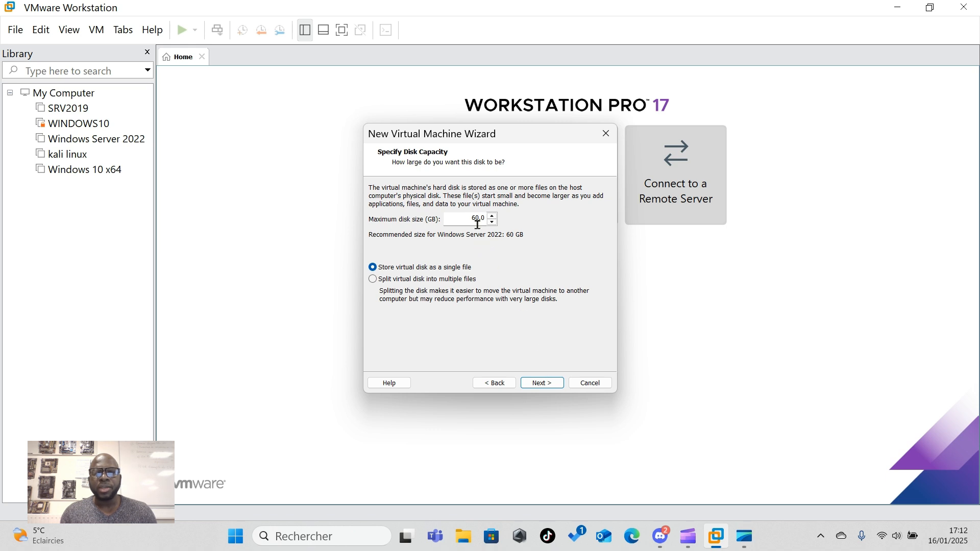
left_click(544, 384)
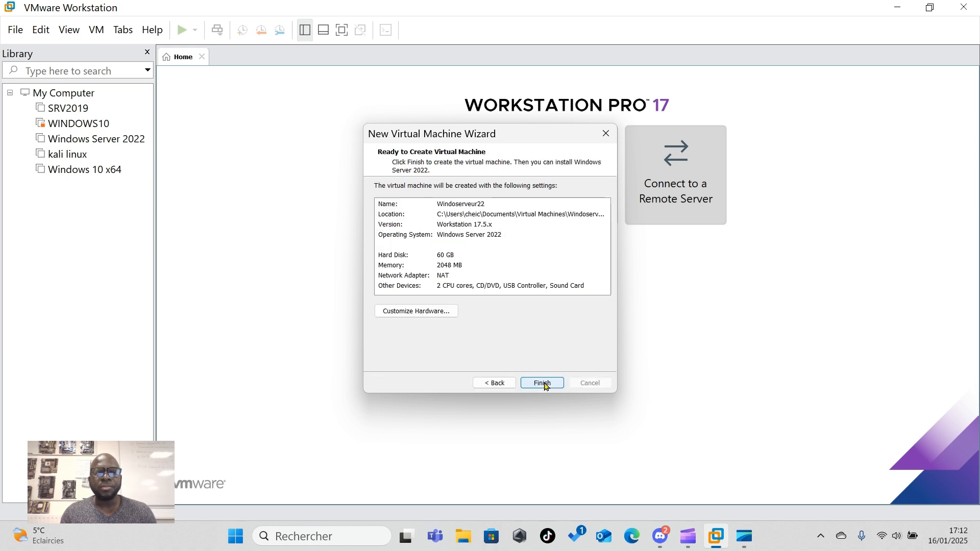
left_click(543, 383)
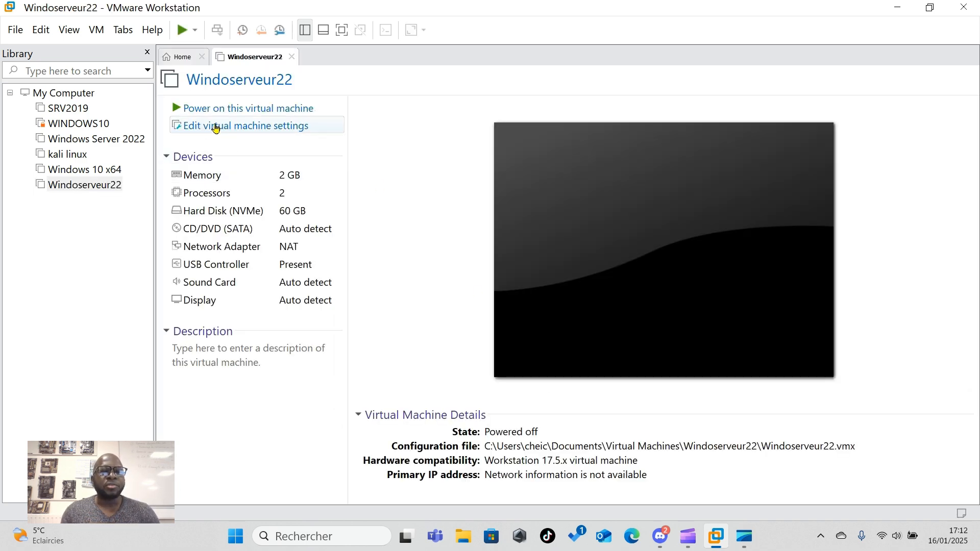
In the settings of Windoserveur22, set the CD/DVD (SATA) drive to use an ISO image file and start browsing for it
left_click(216, 127)
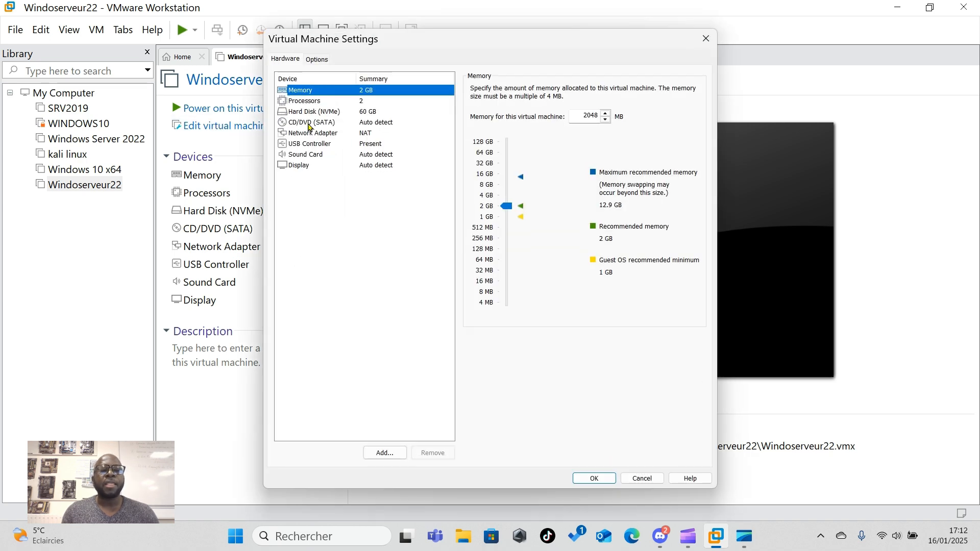
left_click(309, 125)
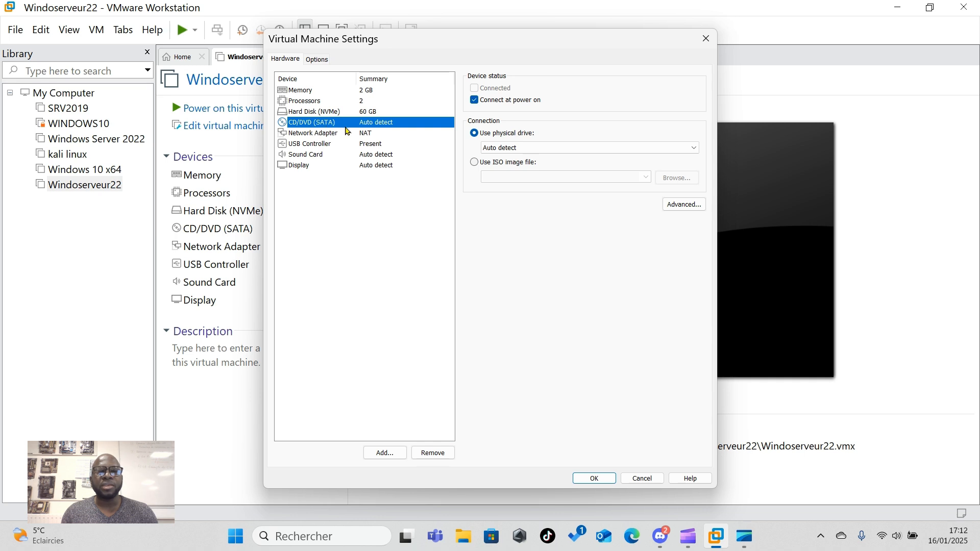
left_click(475, 164)
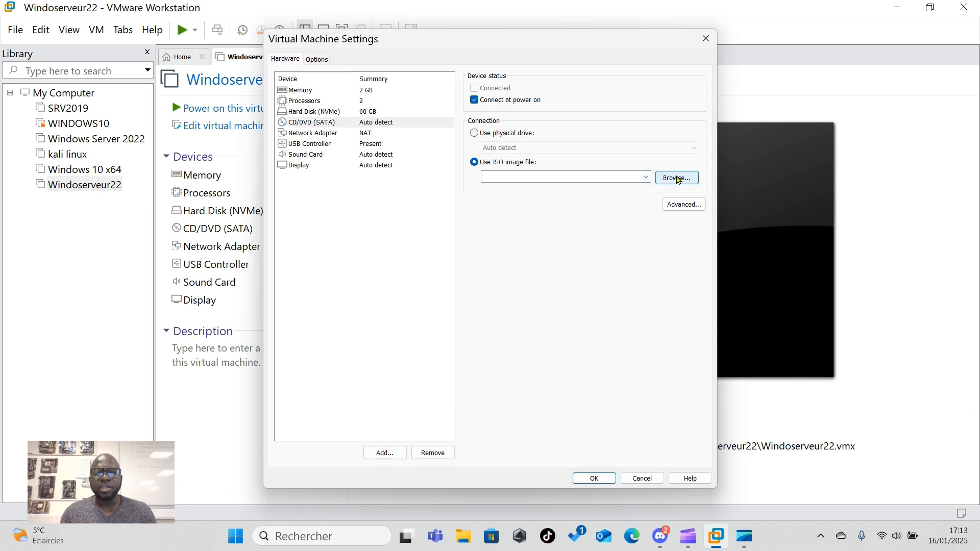
left_click(677, 178)
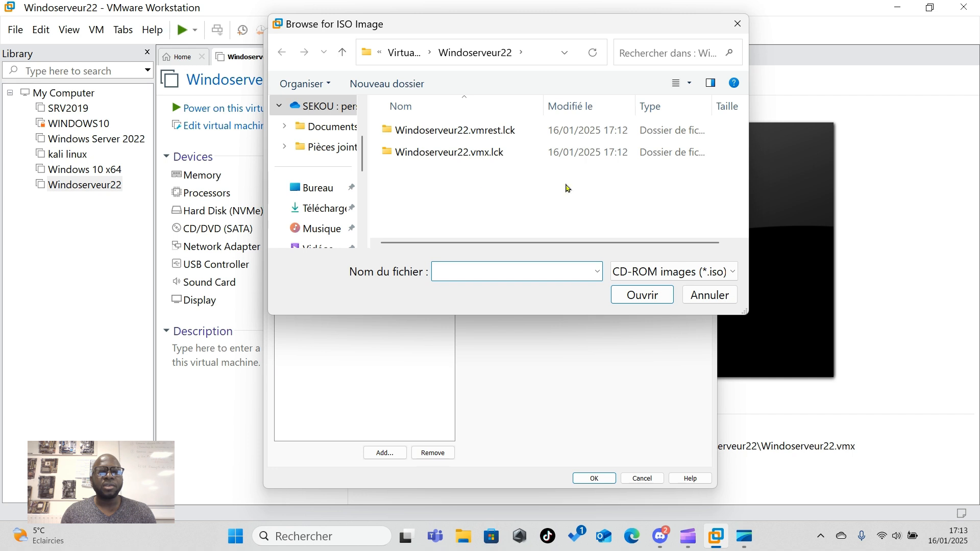
Look through the Téléchargements and Bureau folders for a server installation image, searching Téléchargements for "iso"
left_click(329, 213)
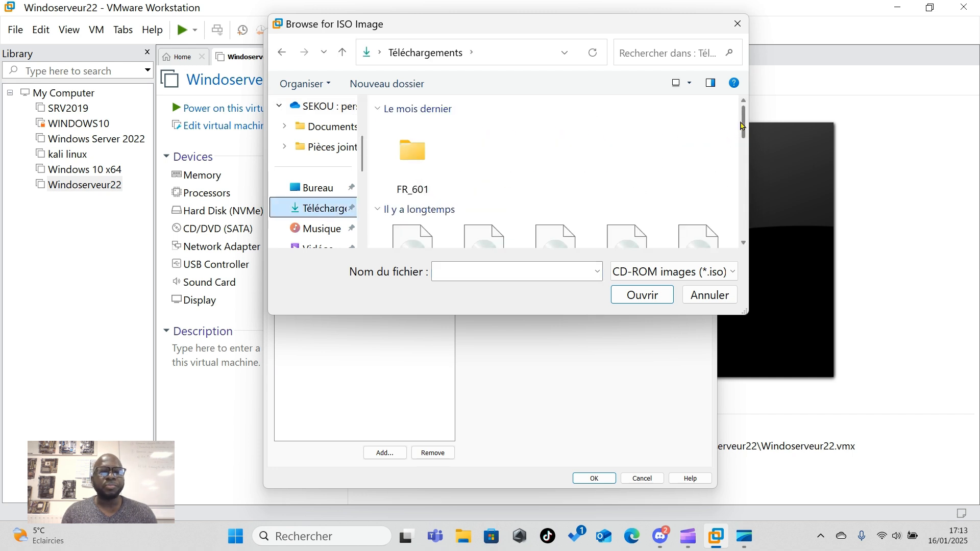
left_click(314, 188)
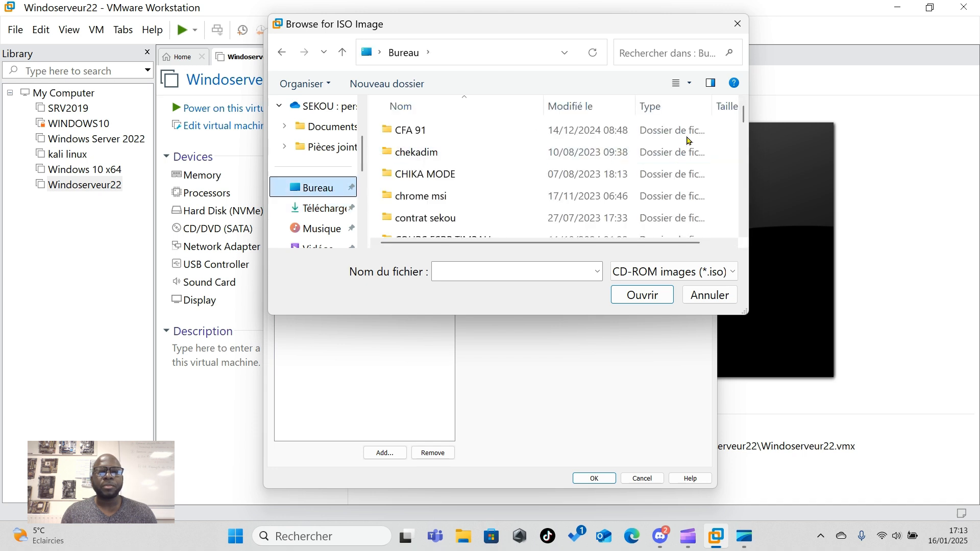
mouse_move(743, 116)
left_mouse_down()
mouse_move(743, 137)
mouse_move(744, 127)
left_mouse_up()
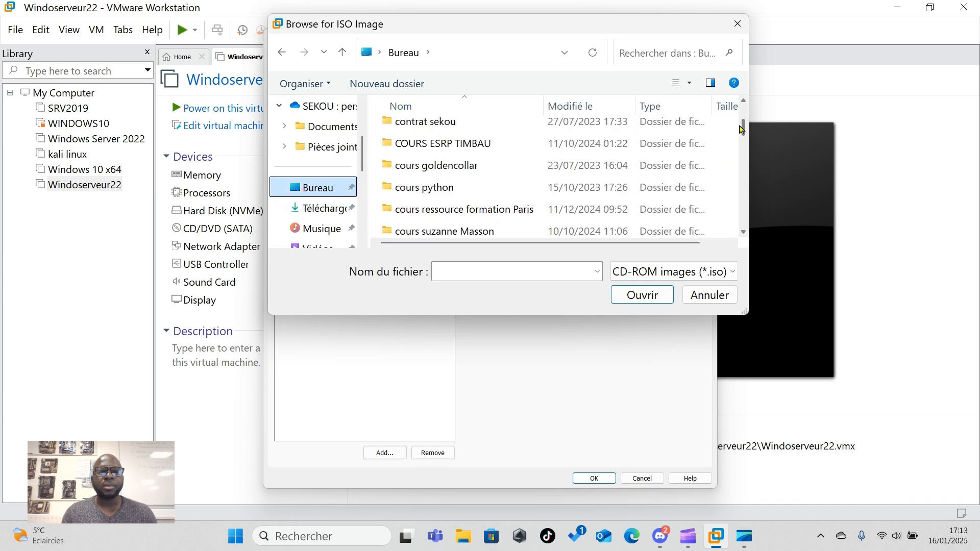
left_click(325, 206)
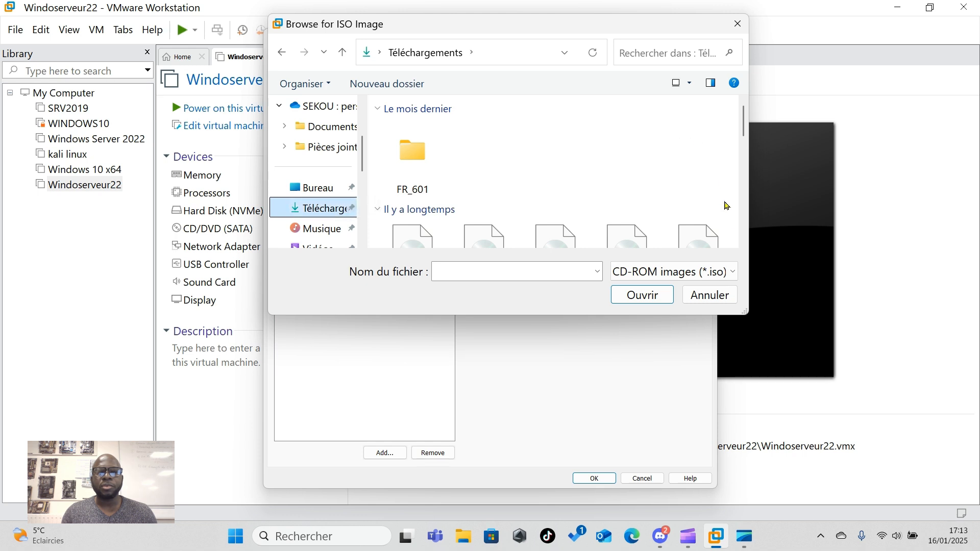
left_click(744, 245)
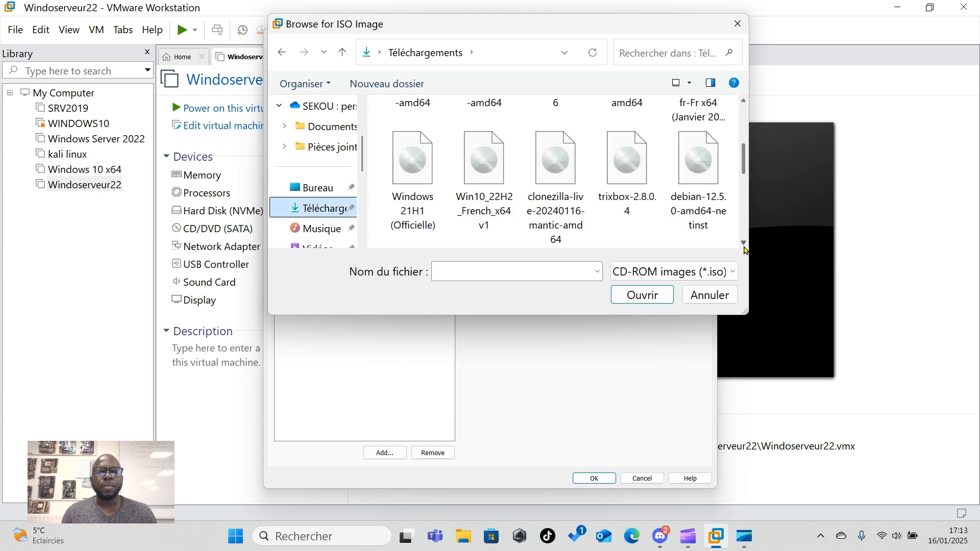
left_click(743, 128)
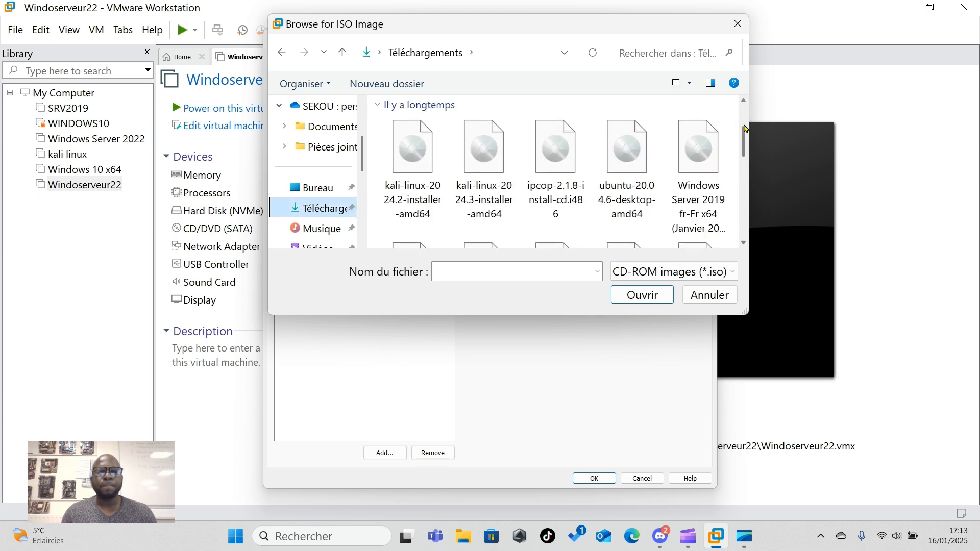
left_click(670, 48)
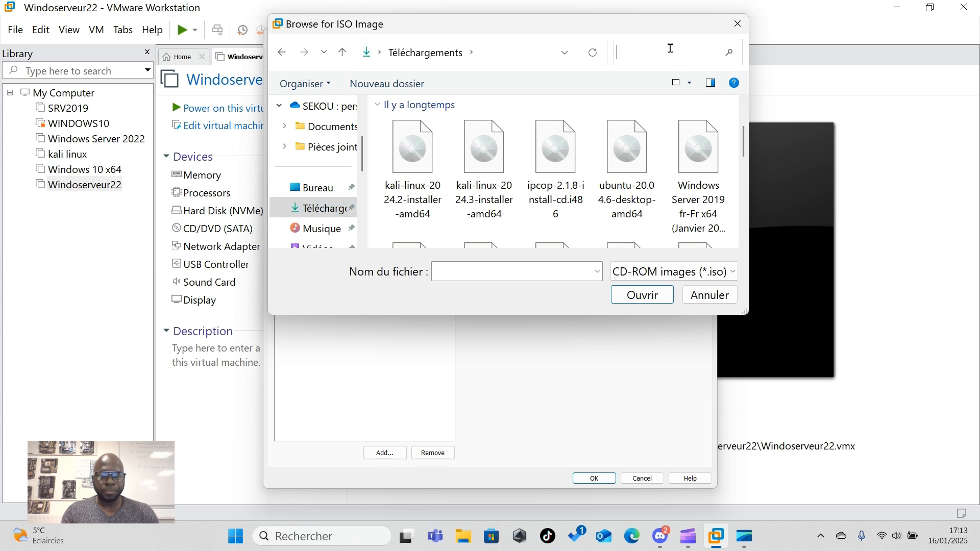
type("iso")
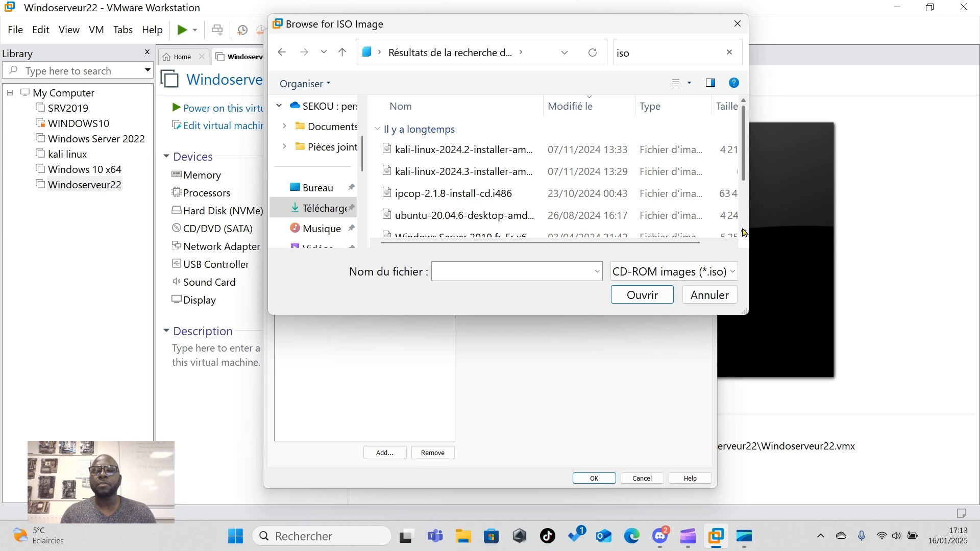
scroll(744, 232, "down", 1)
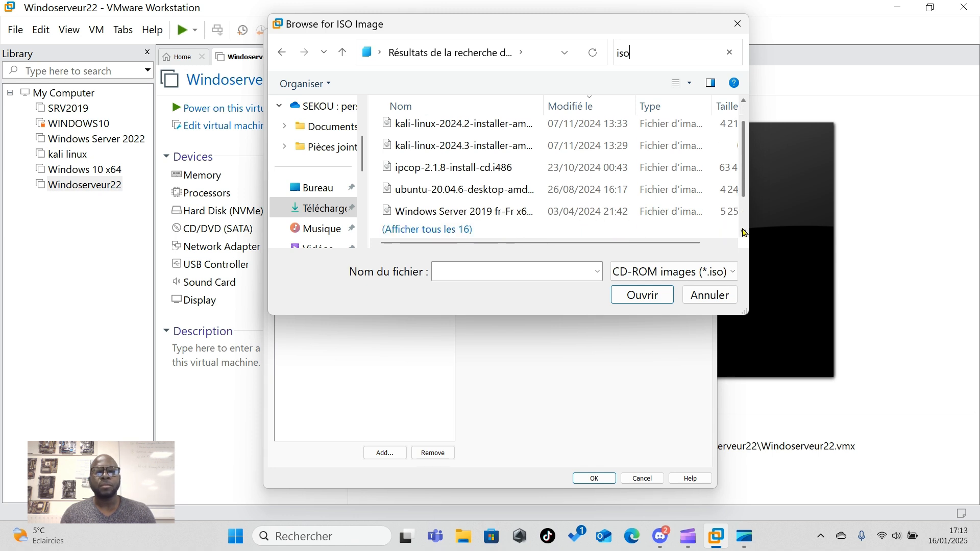
scroll(744, 233, "down", 1)
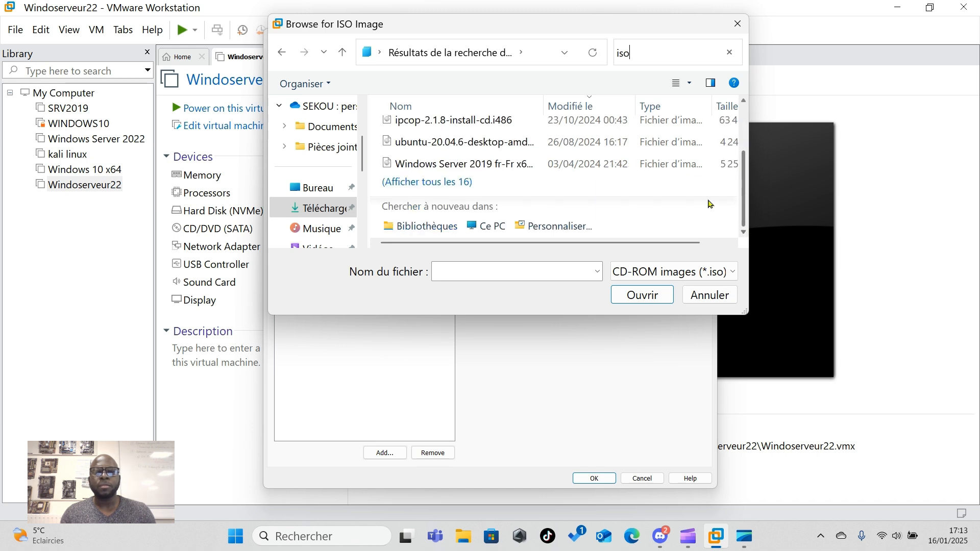
Search the Bureau folder for "iso" and open the iso folder from the results
left_click(317, 189)
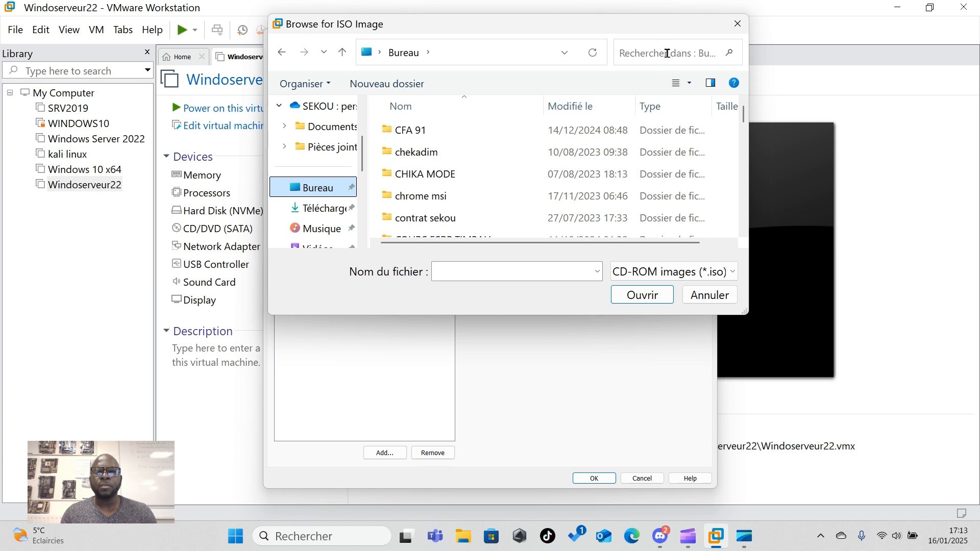
left_click(666, 52)
type("iso")
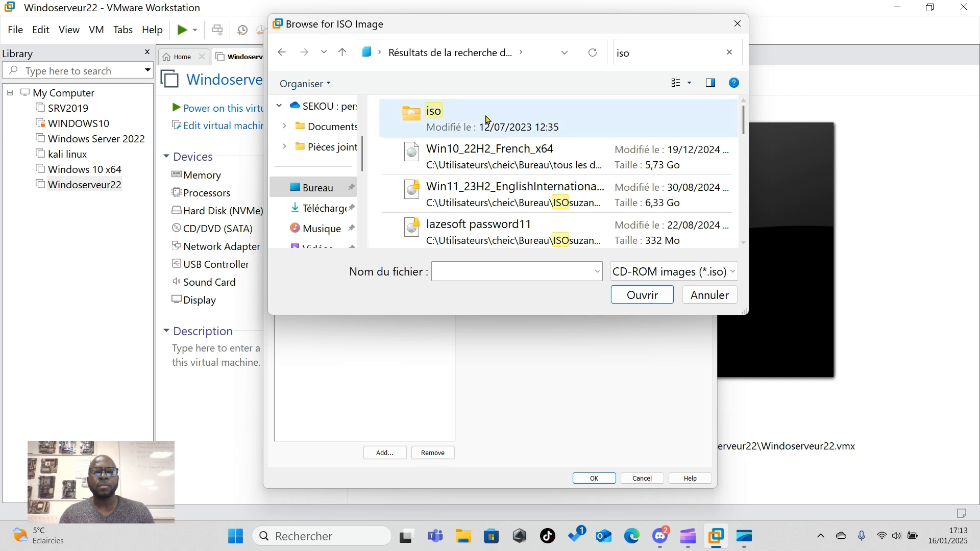
double_click(485, 119)
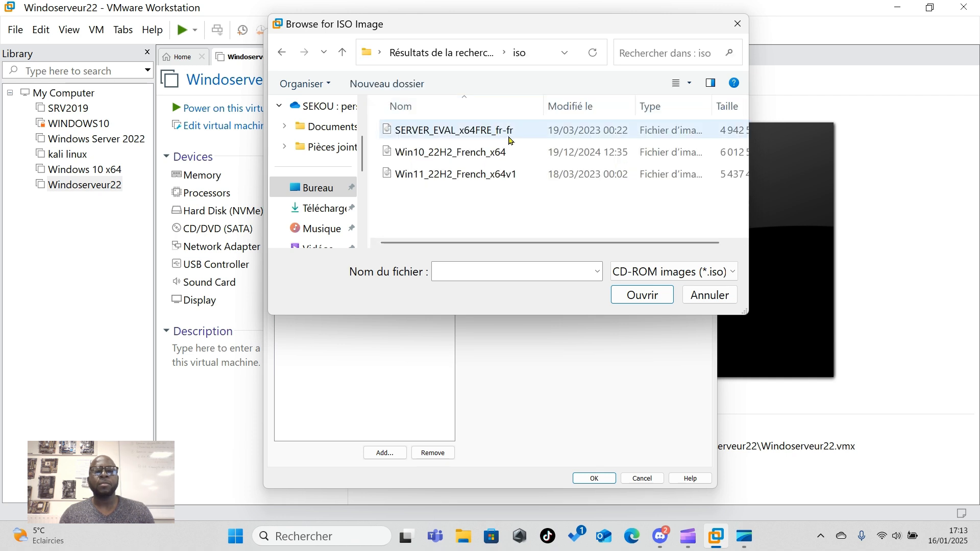
Attach the SERVER_EVAL_x64FRE_fr-fr image to the CD/DVD drive, and power on Windoserveur22 so it boots from that disc
double_click(434, 131)
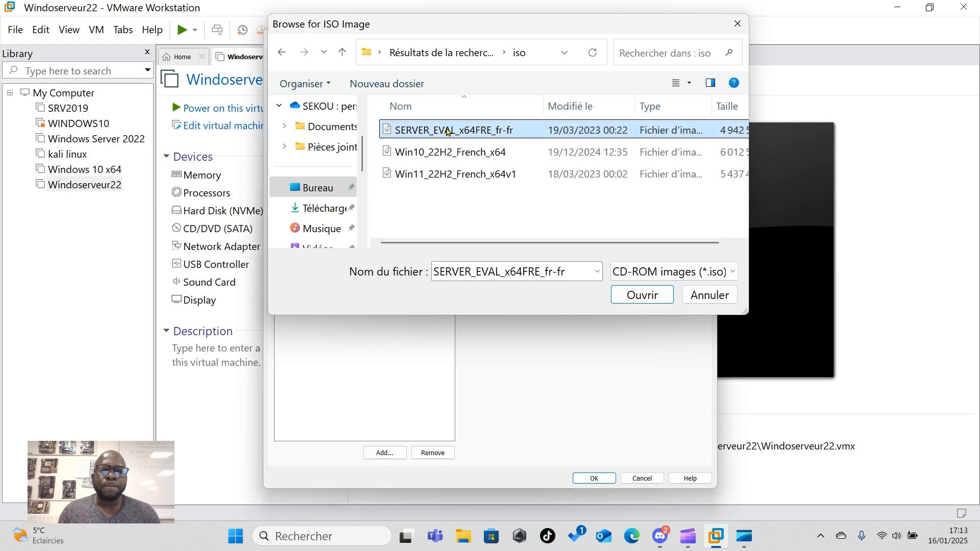
left_click(595, 477)
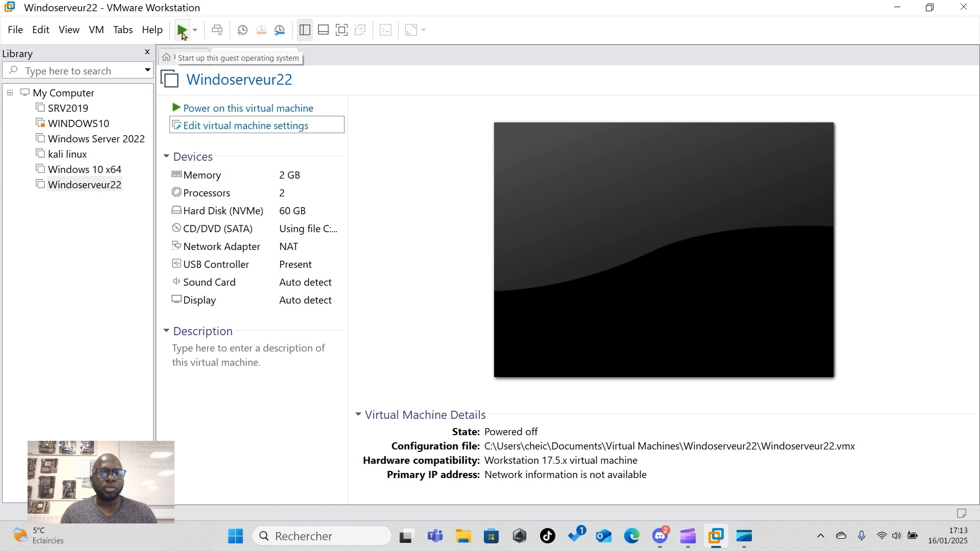
left_click(183, 31)
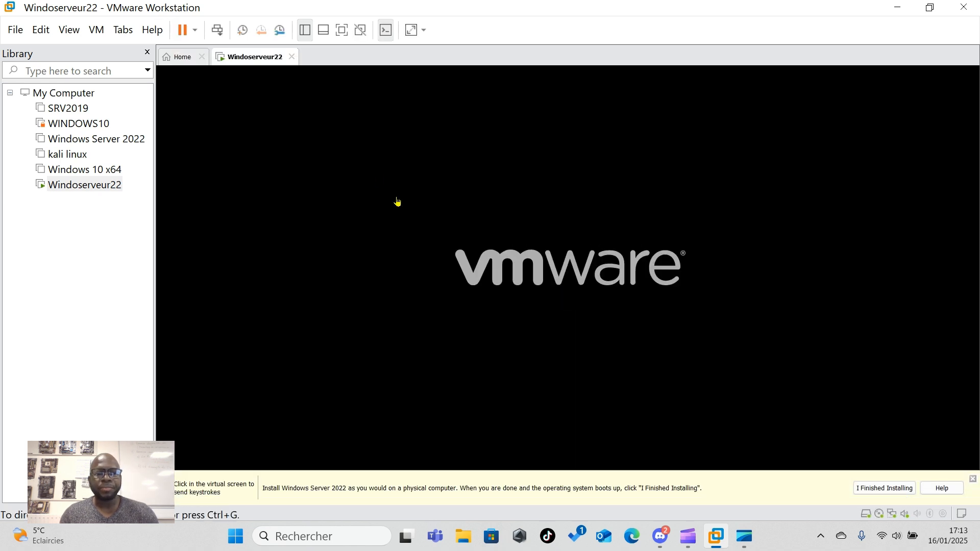
left_click(397, 201)
key("Return")
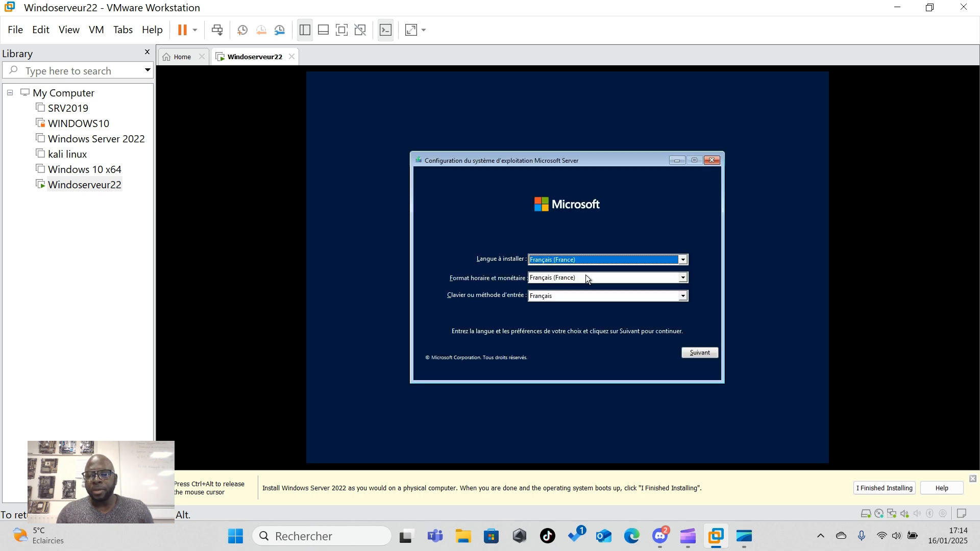
Keep Français (France) as language and format with the Français keyboard, and start the server installation
key("ctrl+alt")
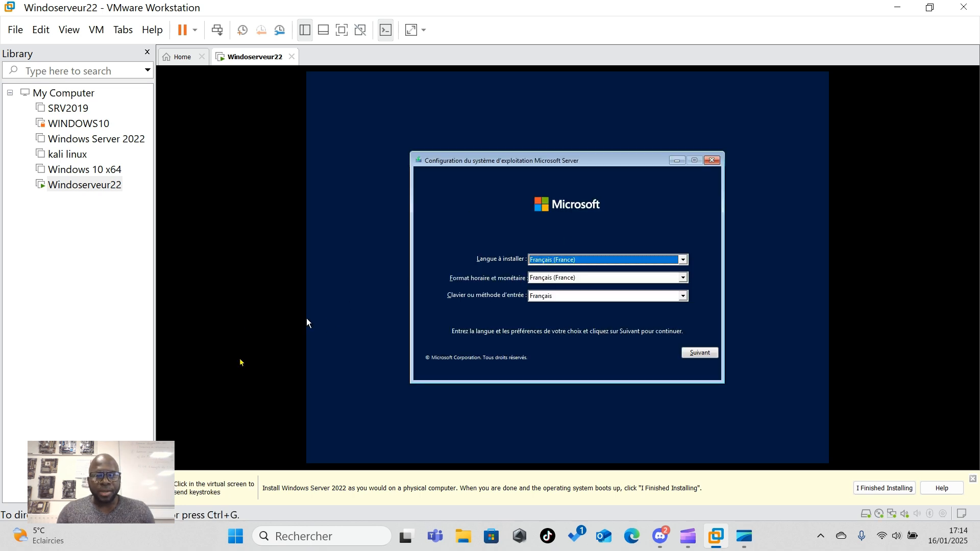
left_click(306, 352)
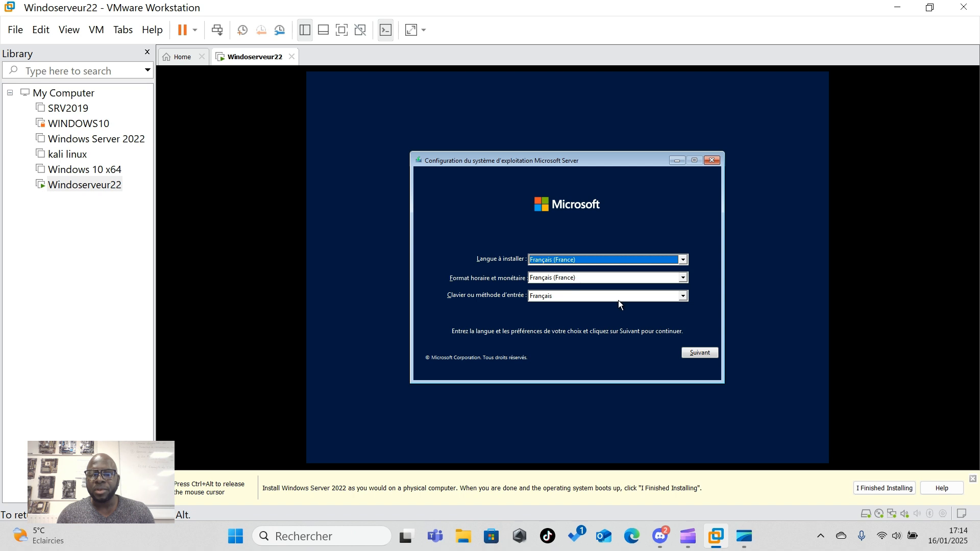
left_click(686, 260)
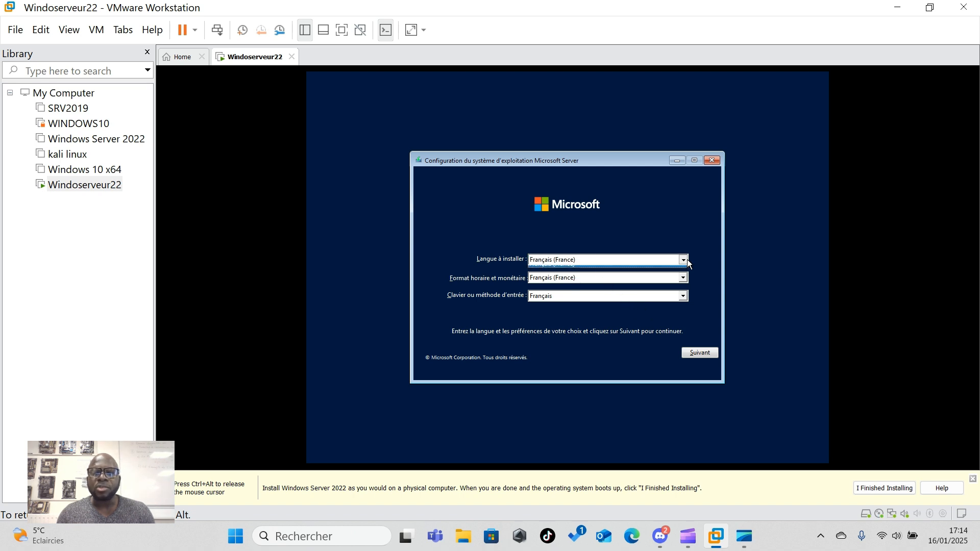
left_click(686, 260)
left_click(700, 350)
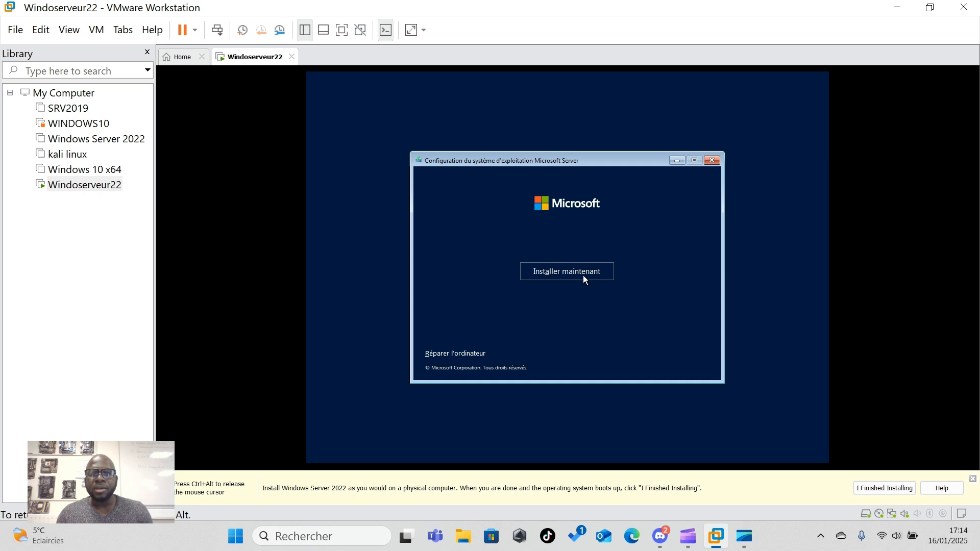
left_click(582, 272)
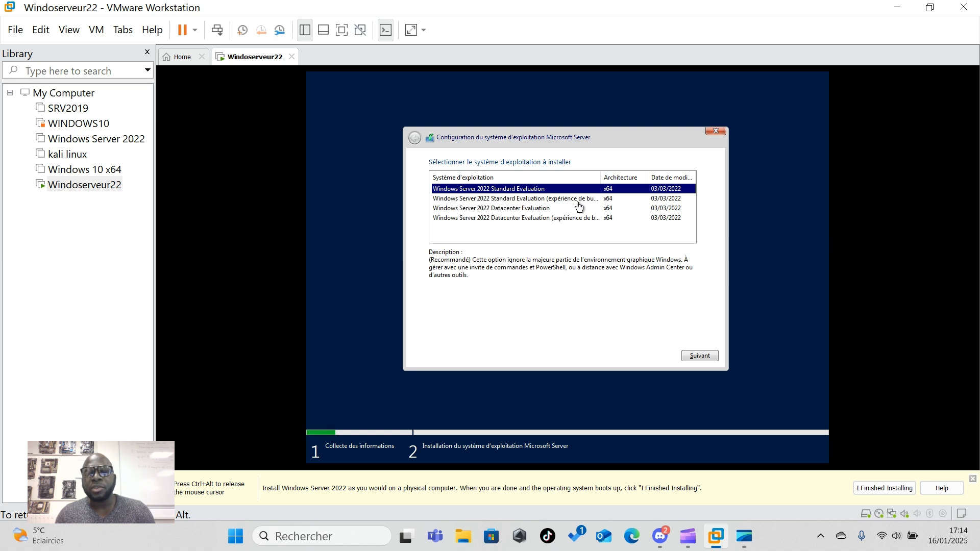
Choose Windows Server 2022 Standard Evaluation (expérience de bureau) as the operating system to install
left_click_drag(601, 180, 632, 180)
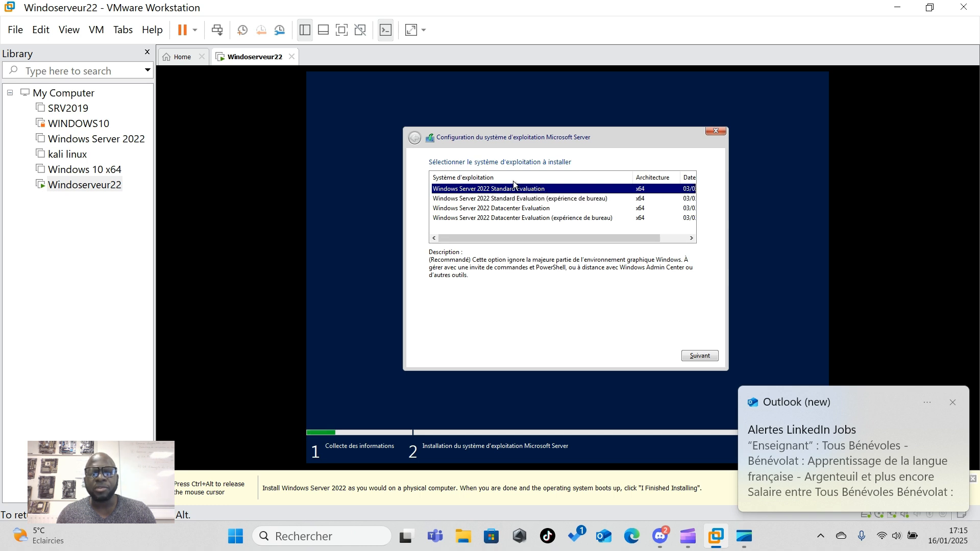
left_click(540, 202)
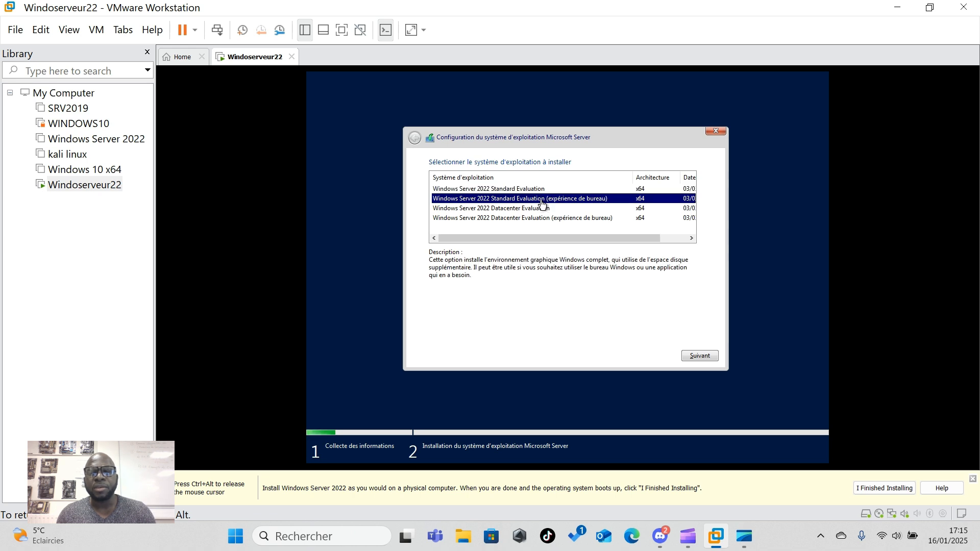
left_click(696, 353)
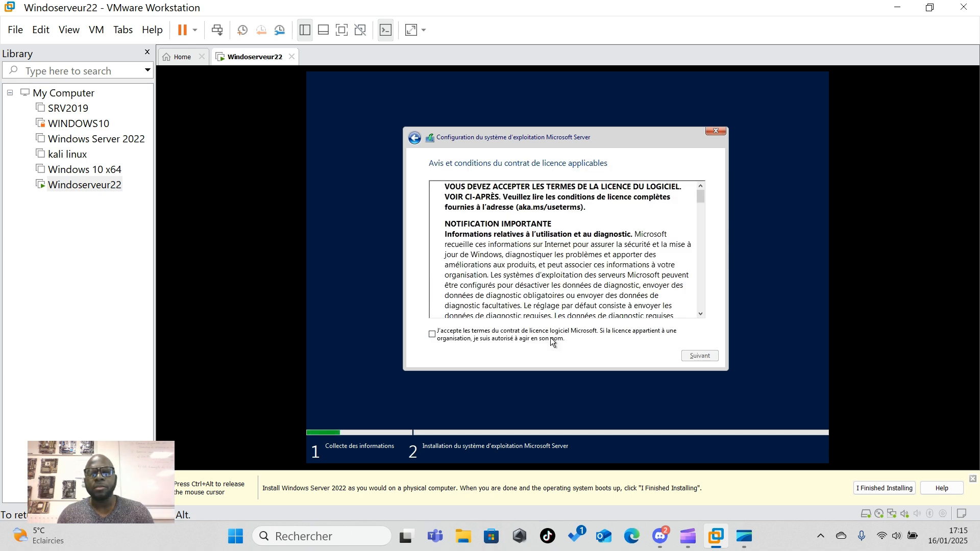
Accept the licence terms and start a custom installation on the 60 GB unallocated space of Lecteur 0
left_click(431, 336)
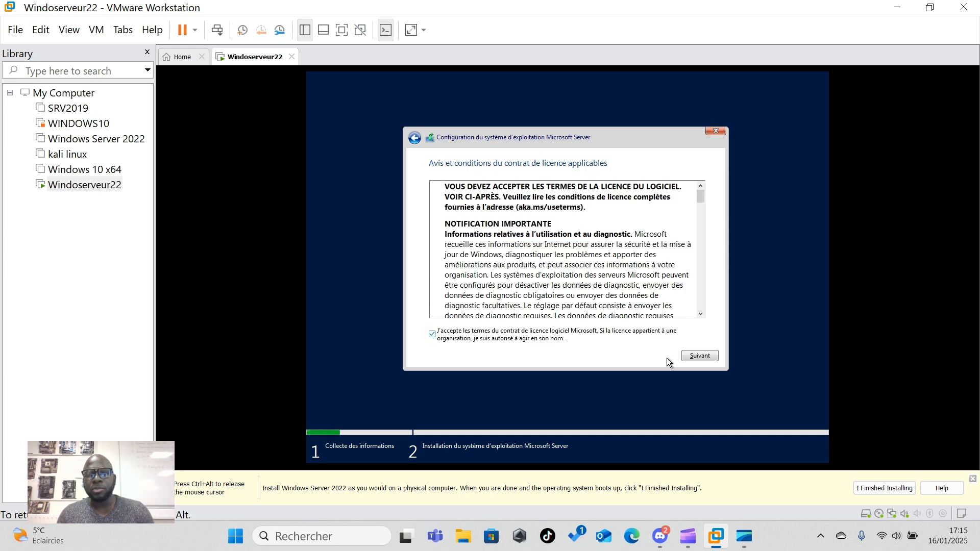
left_click(697, 357)
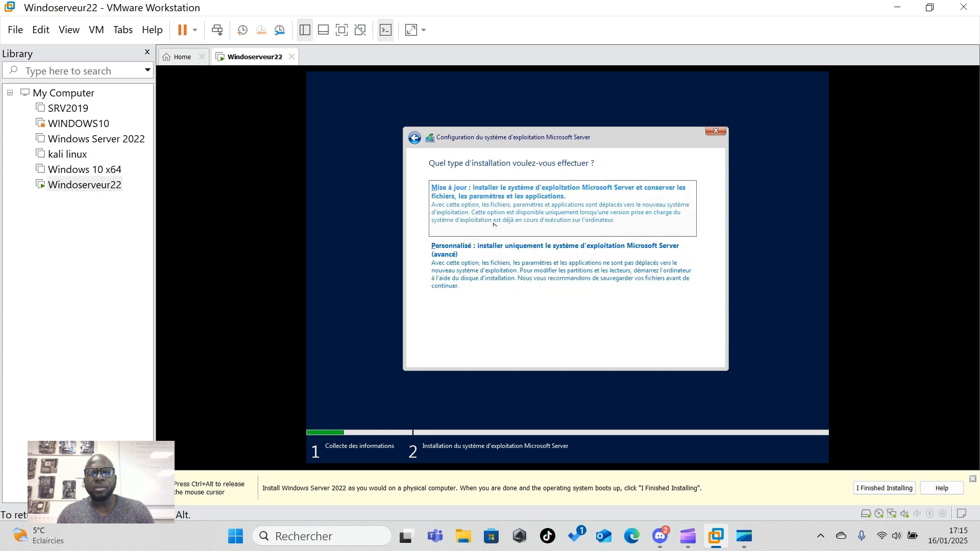
left_click(522, 280)
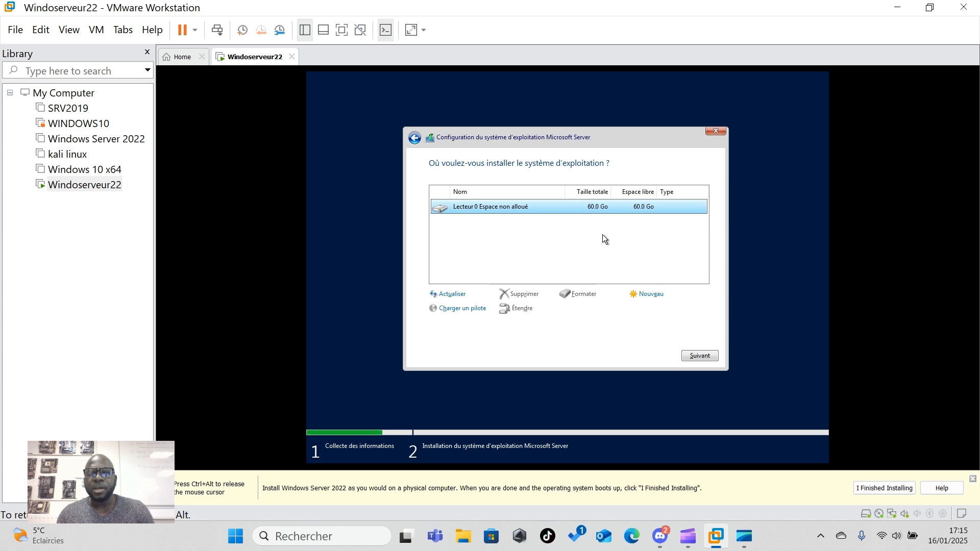
left_click(693, 356)
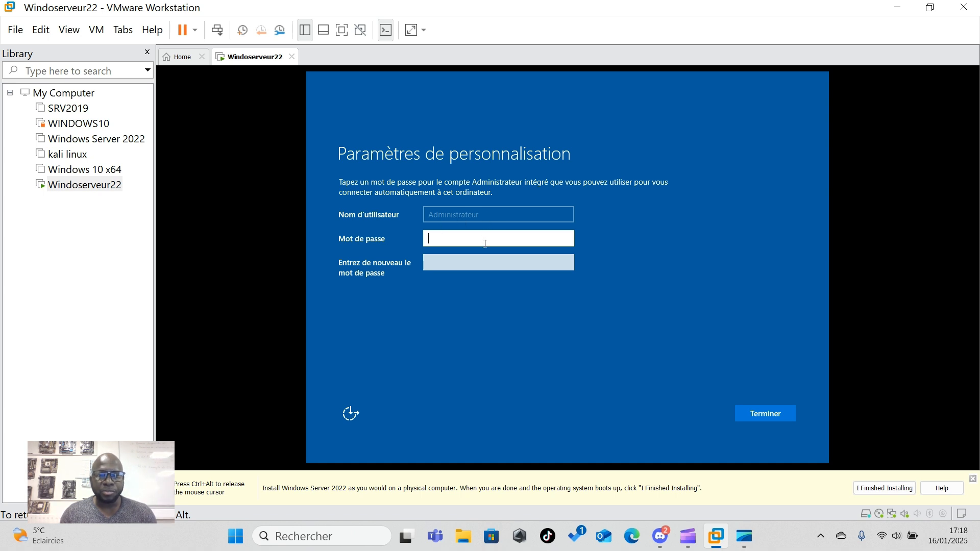
Enter and confirm a password for the built-in Administrateur account, and finish the personalisation settings
type("******")
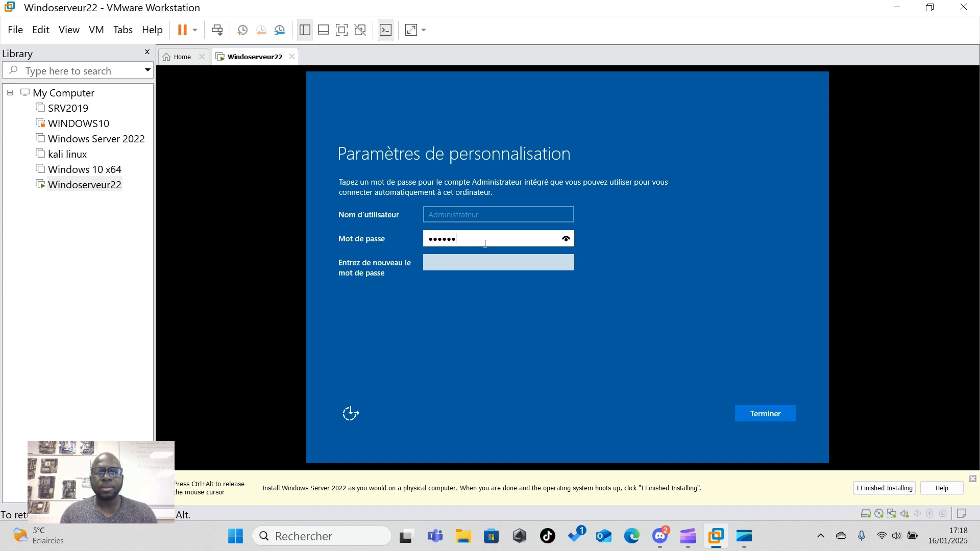
key("Tab")
left_click(484, 244)
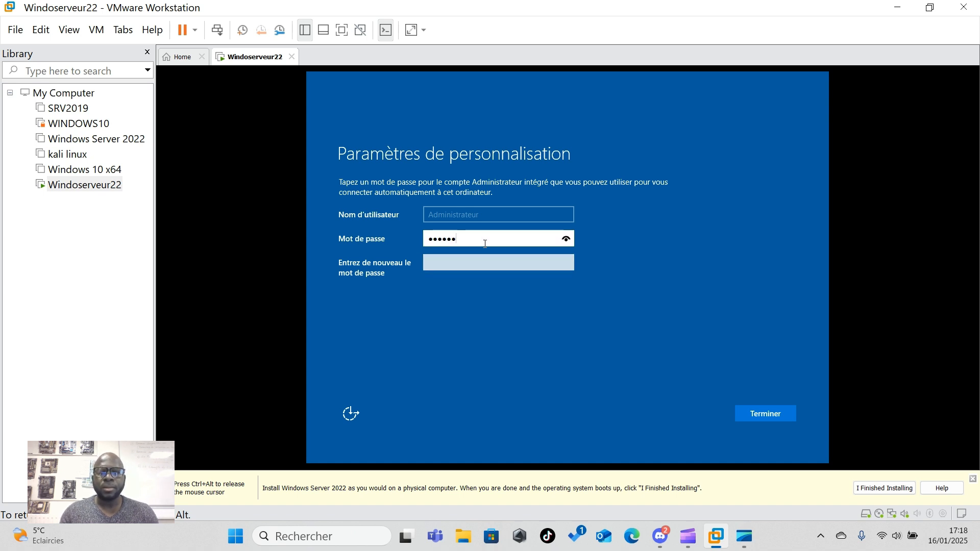
type("****")
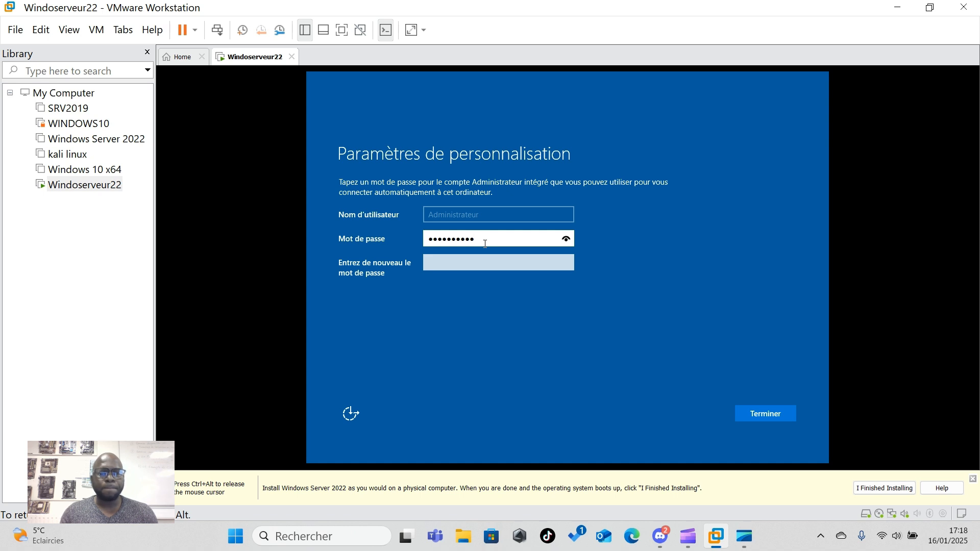
key("Tab")
type("******")
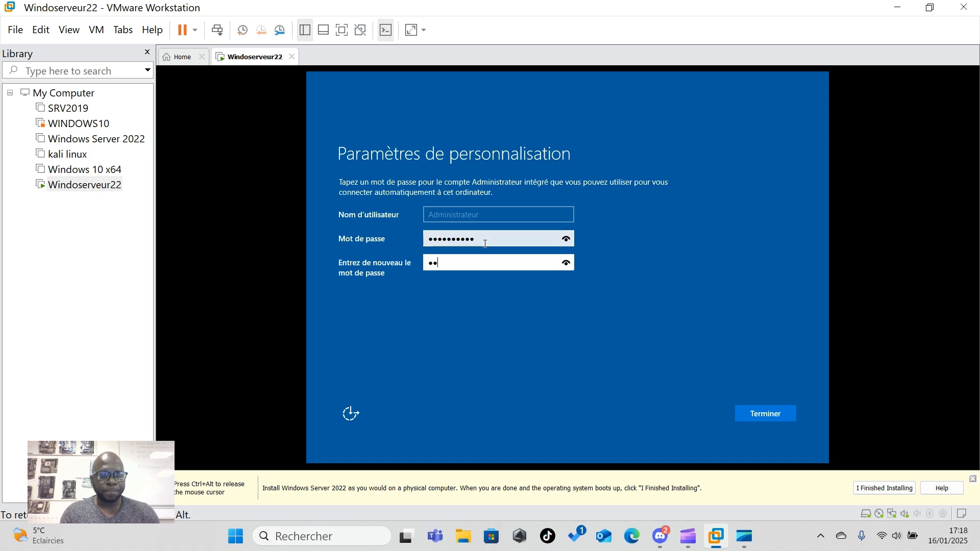
type("****")
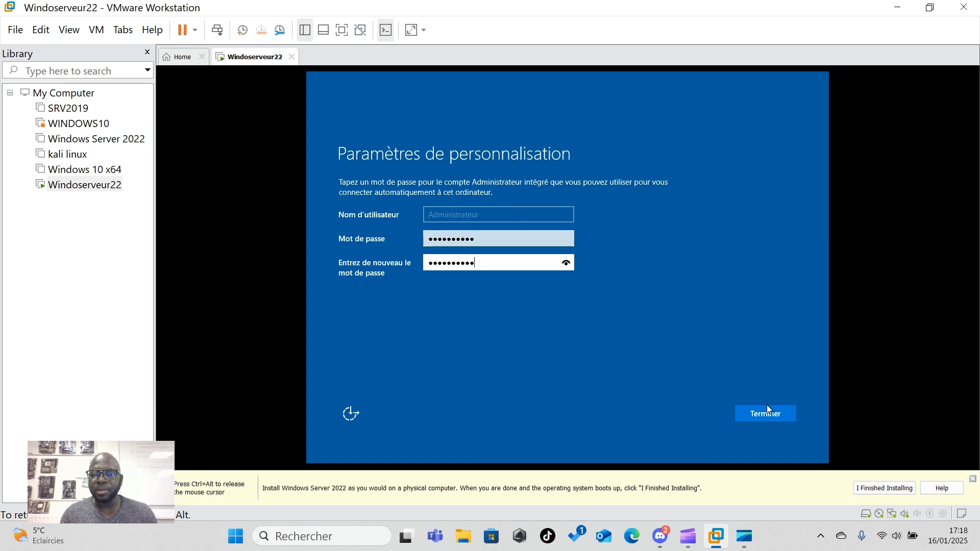
left_click(770, 417)
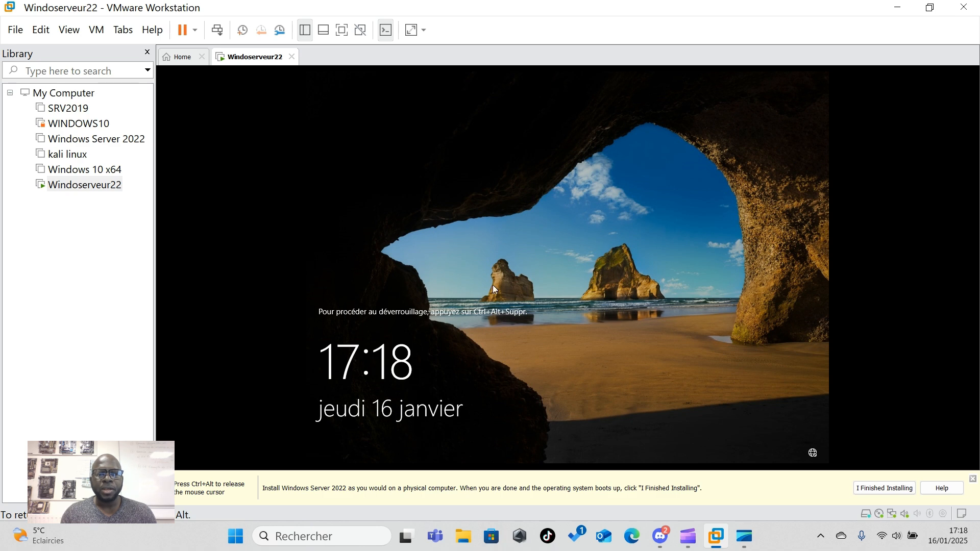
Send the unlock command to the virtual machine and bring the Administrateur sign-in screen into focus
key("ctrl+alt")
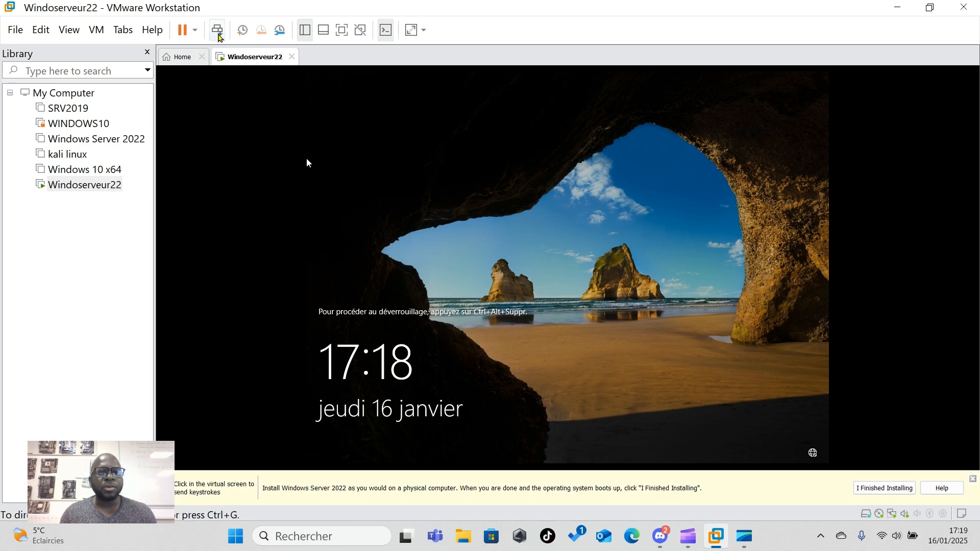
left_click(220, 31)
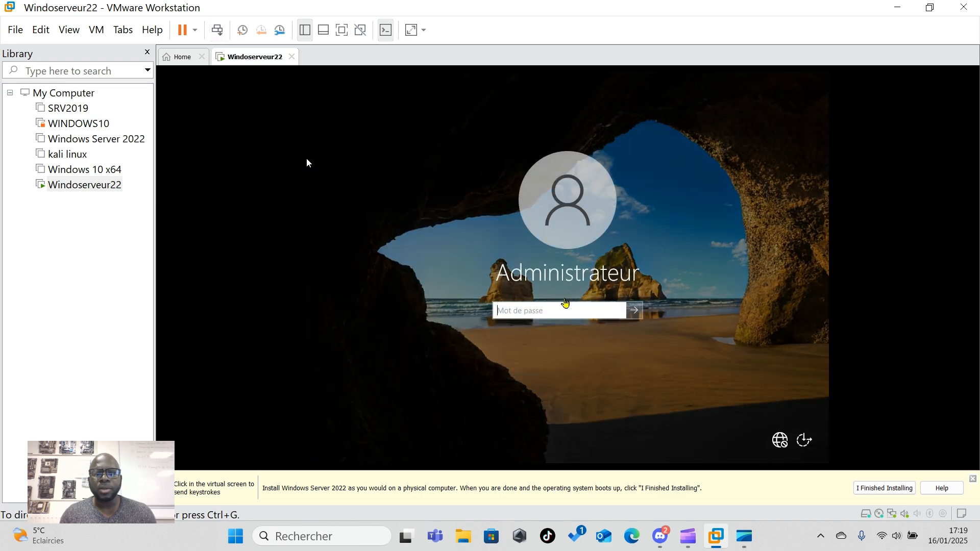
left_click(306, 159)
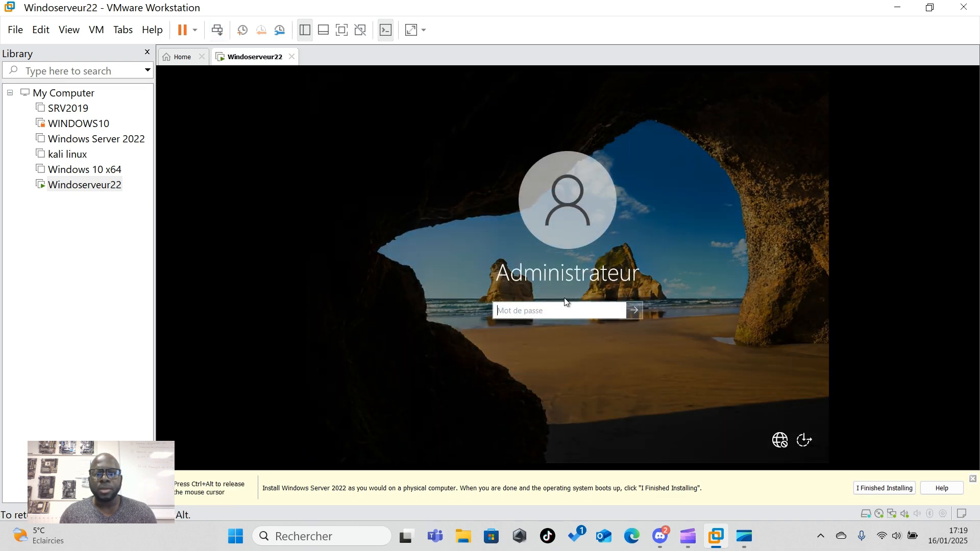
Try to sign in to the Administrateur account with its password
type("•••••")
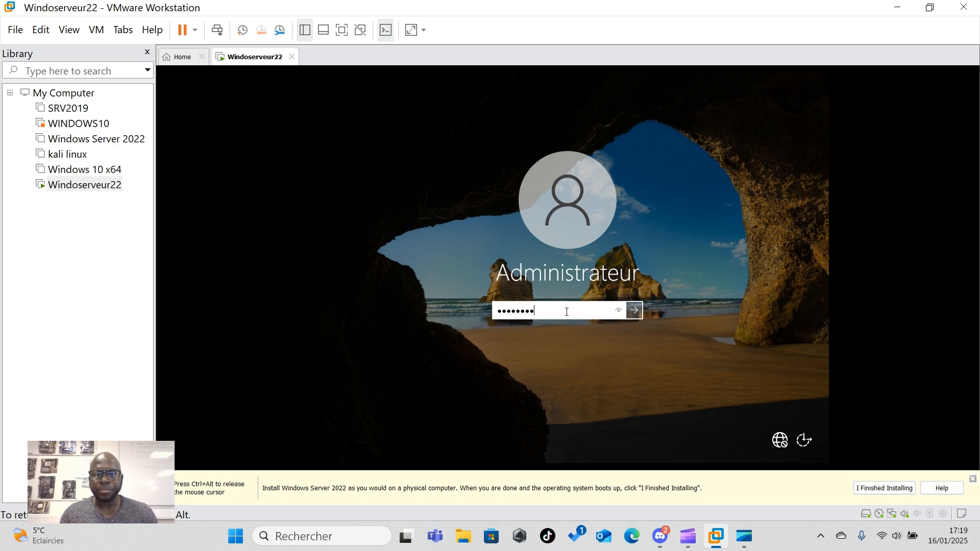
type("•••")
key("Return")
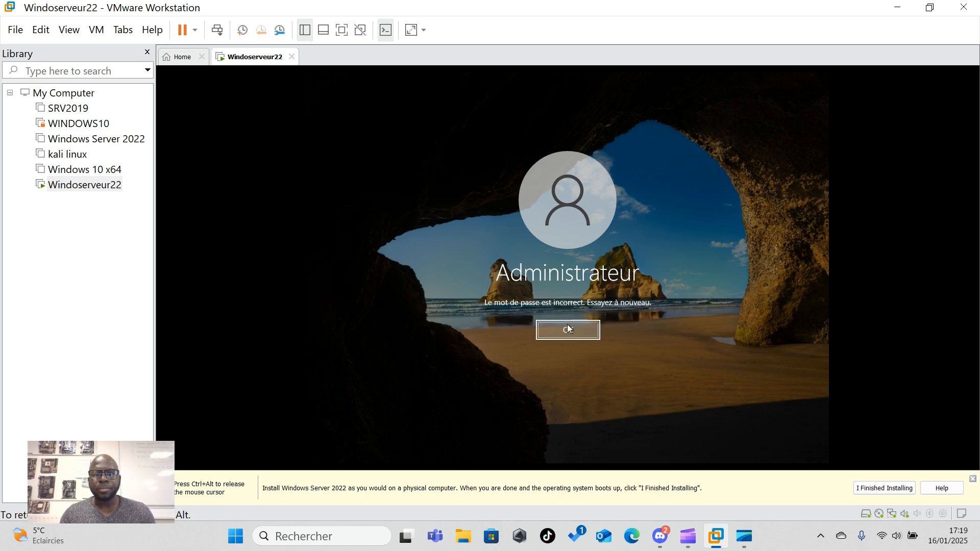
left_click(568, 324)
Enter the Administrateur account password again to sign in, and dismiss the Windows Admin Center notice in Gestionnaire de serveur
type("••••••")
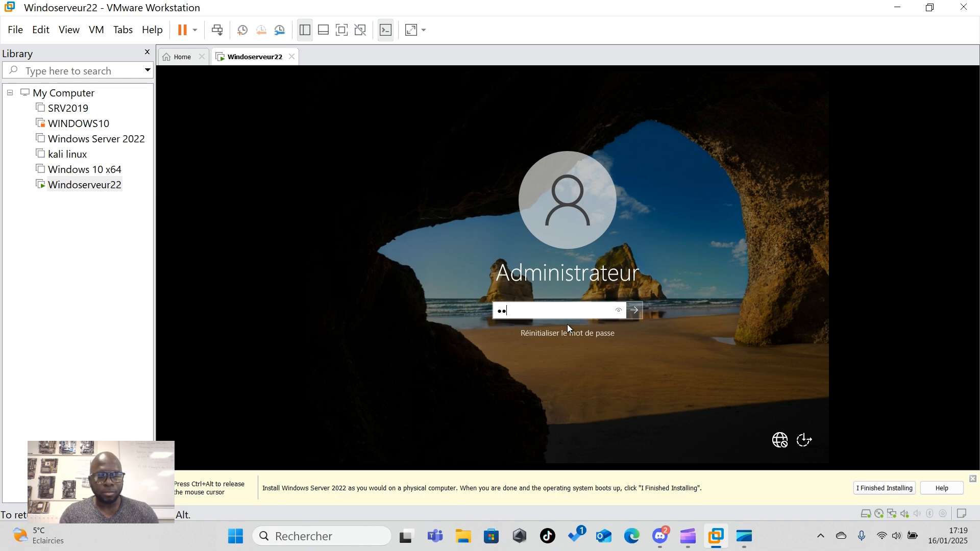
type("••")
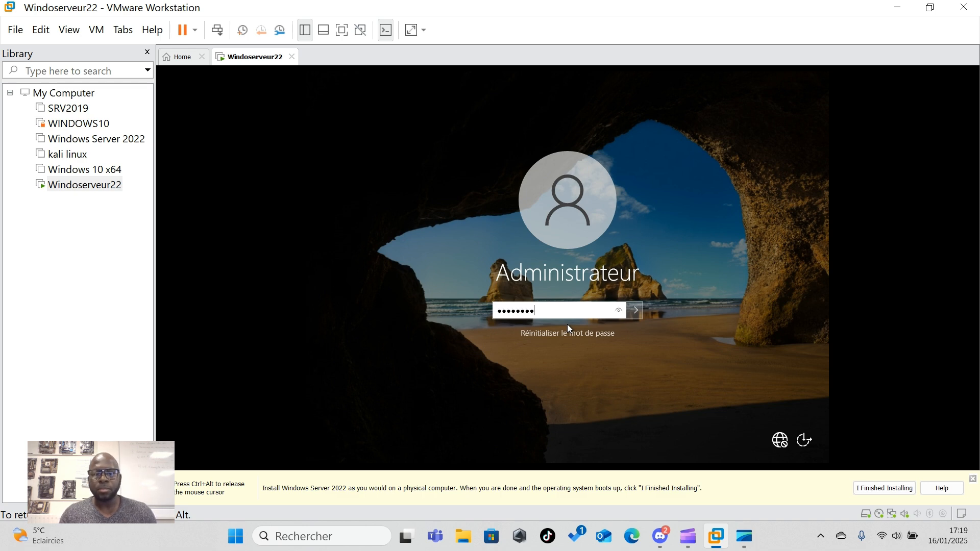
type("•")
key("Return")
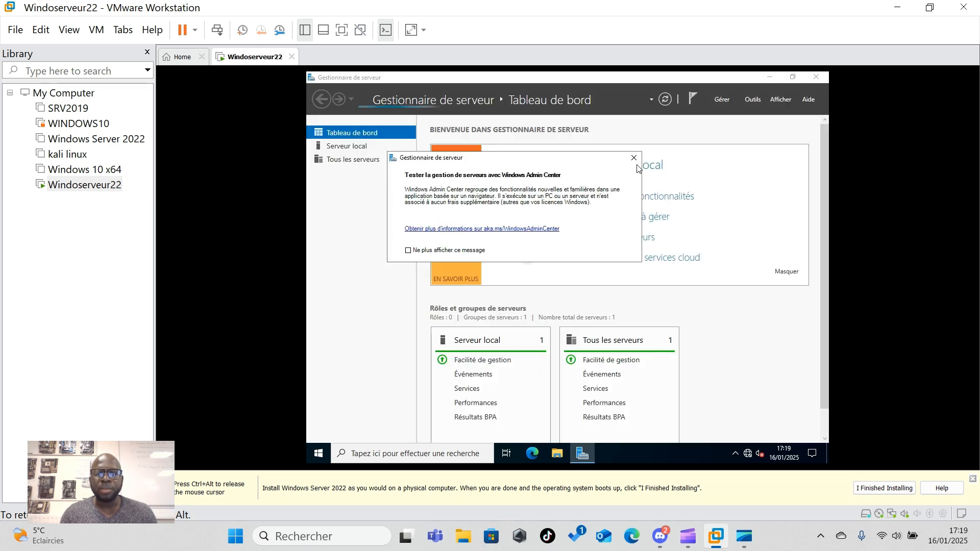
left_click(633, 158)
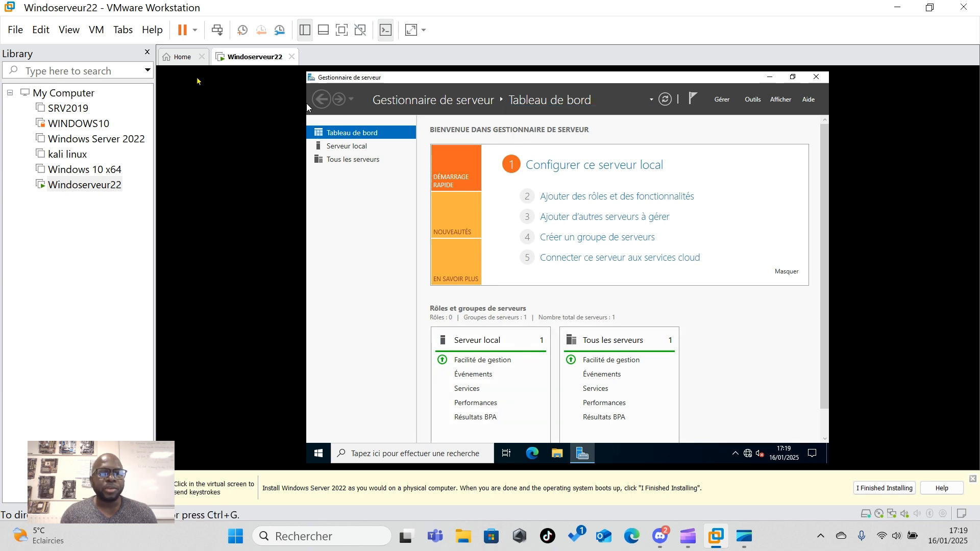
Mount the VMware Tools installation disc in Windoserveur22 and return control to the host
left_click(101, 34)
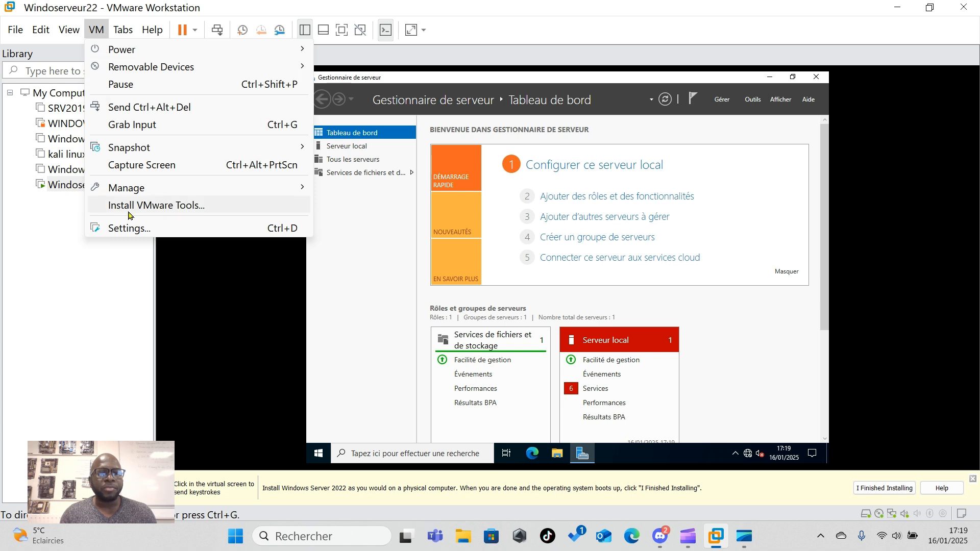
left_click(195, 207)
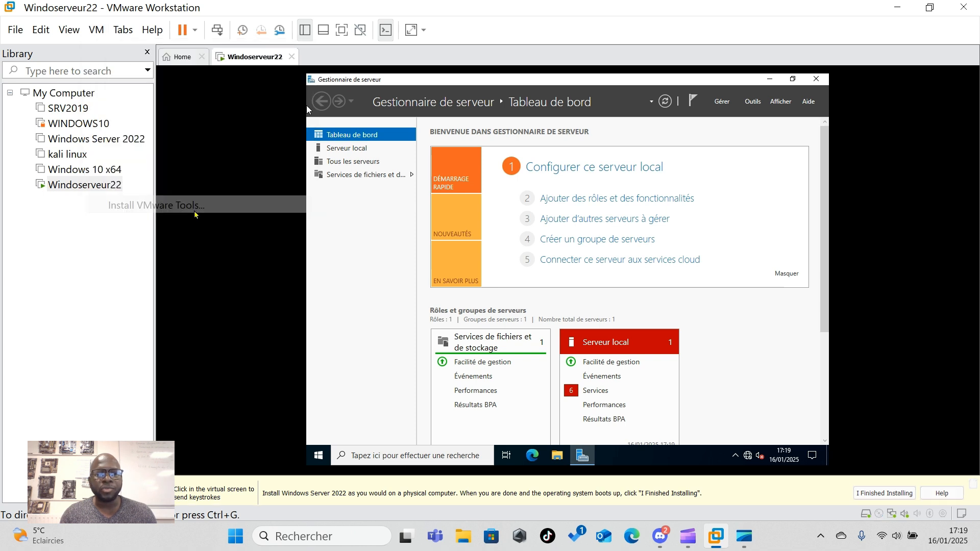
left_click(195, 214)
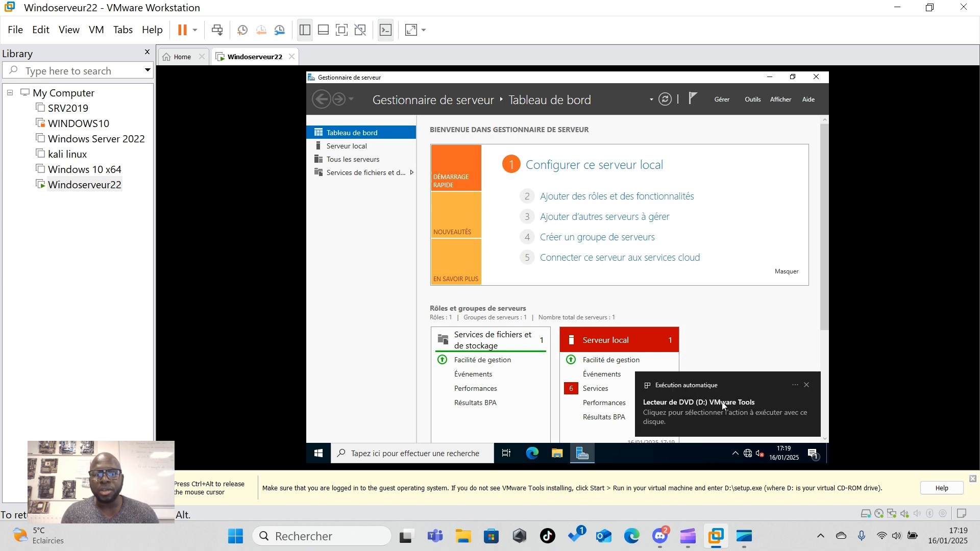
key("ctrl+alt")
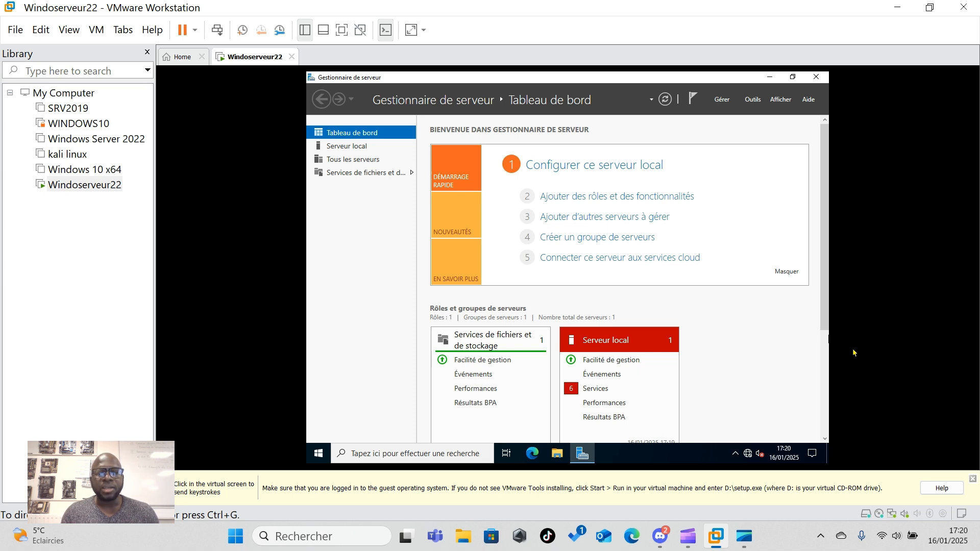
Launch the VMware Tools installer from the D: DVD drive inside Windoserveur22
left_click(825, 371)
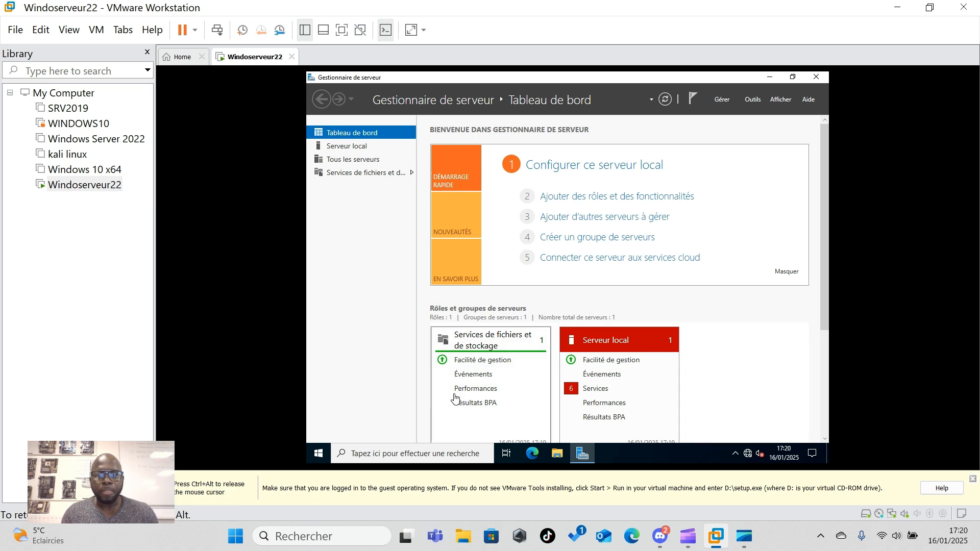
left_click(557, 454)
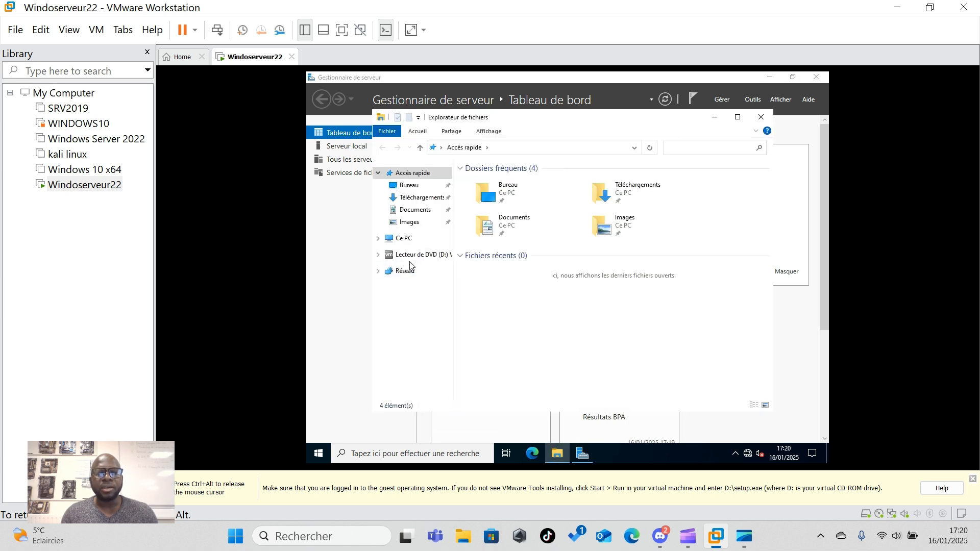
left_click(406, 244)
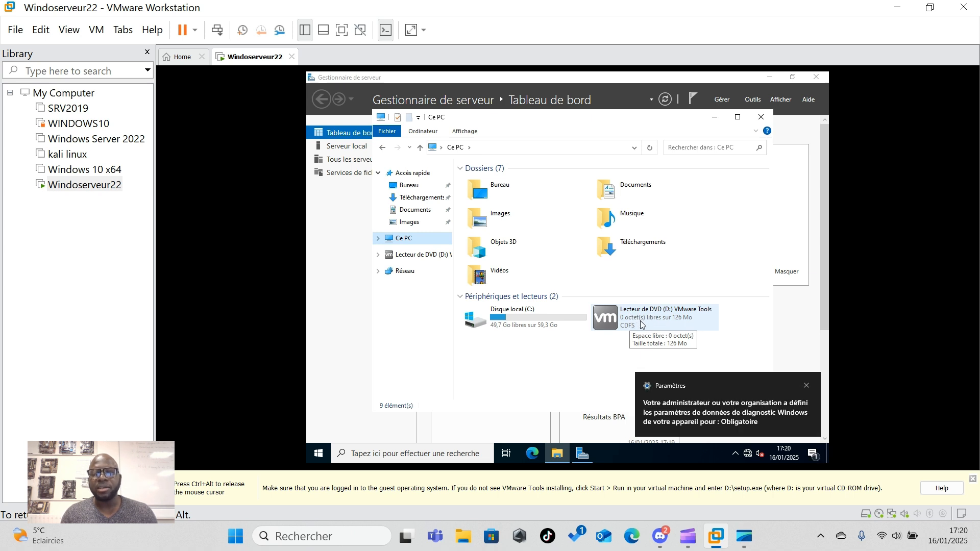
double_click(642, 325)
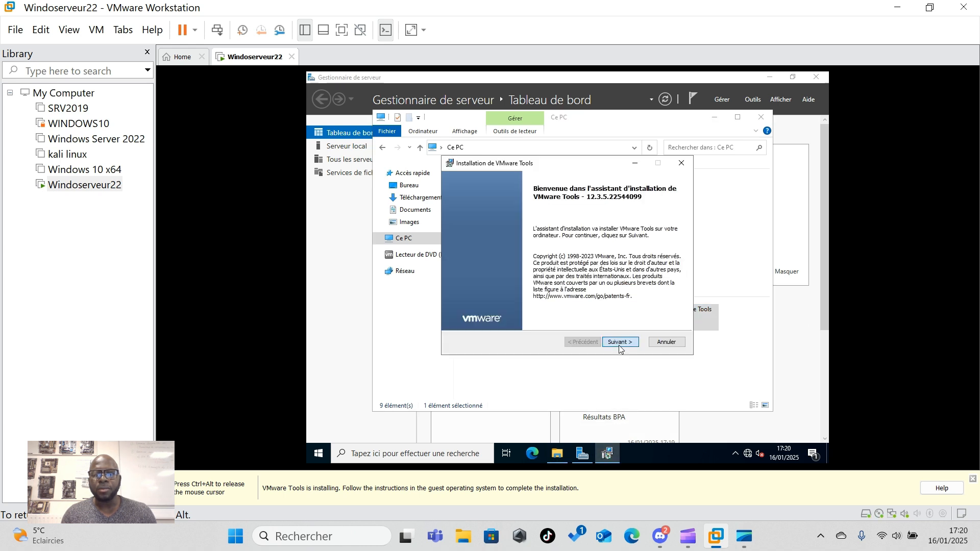
Install VMware Tools with the Typique setup type, finish the wizard and restart the system
left_click(620, 342)
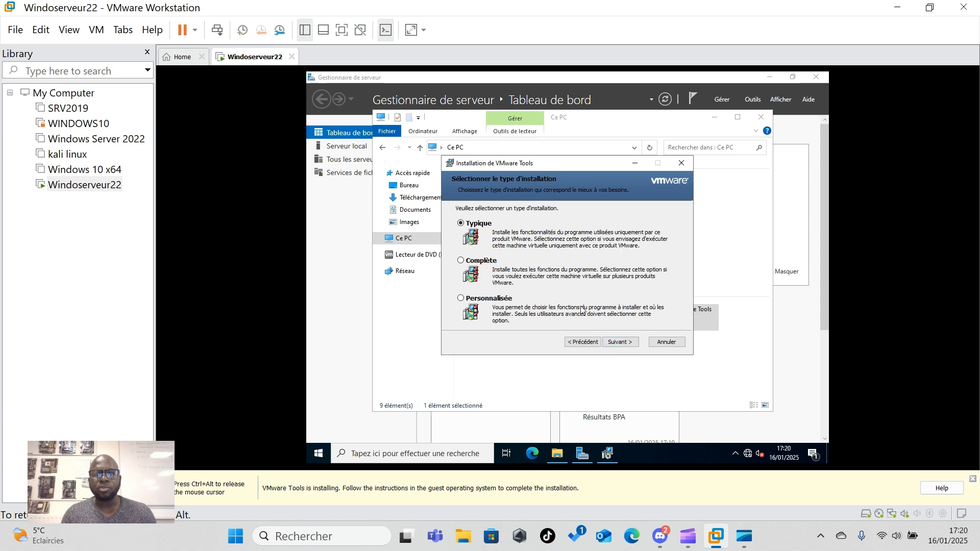
left_click(617, 342)
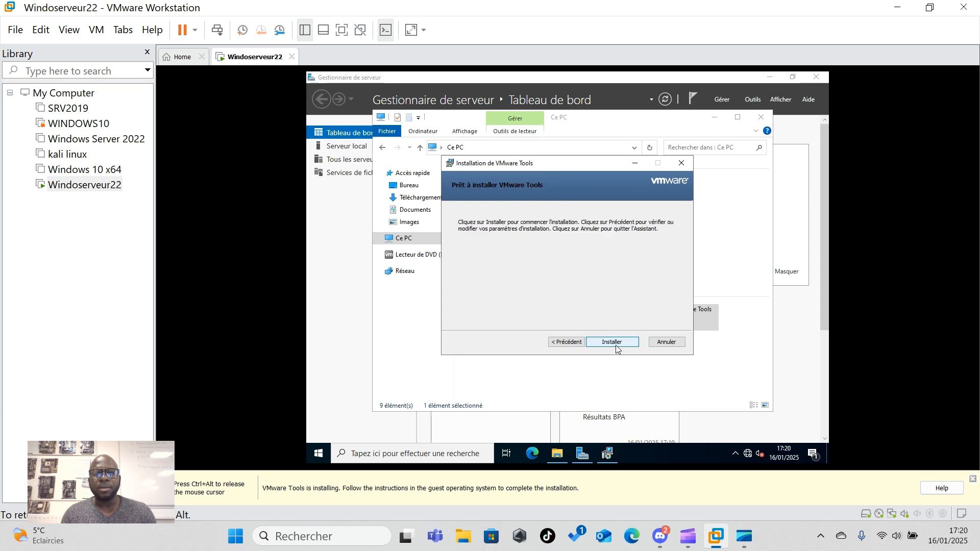
left_click(615, 343)
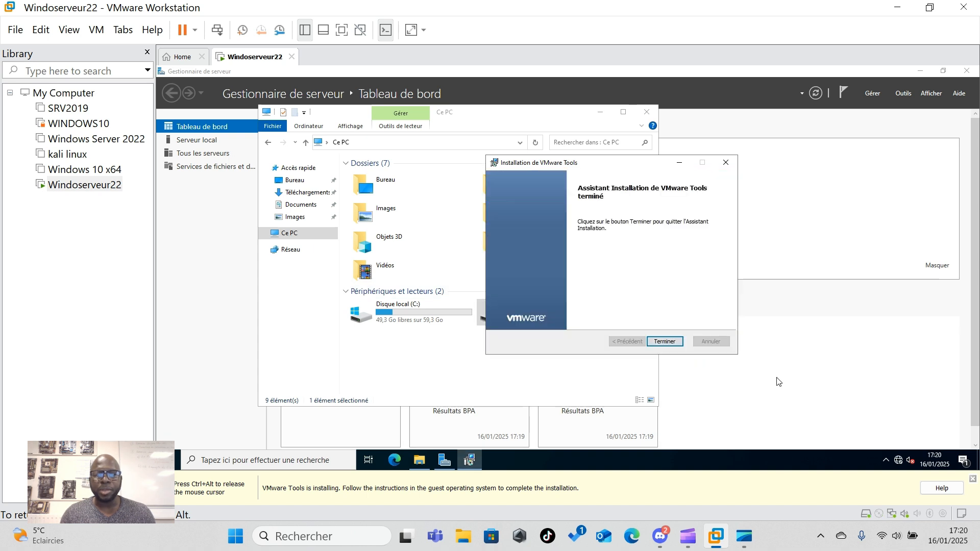
left_click(664, 341)
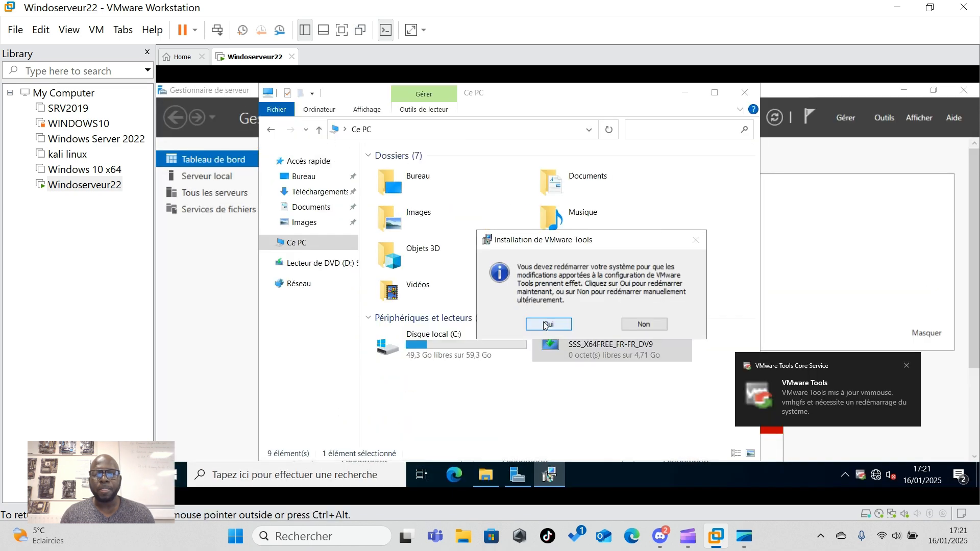
left_click(544, 323)
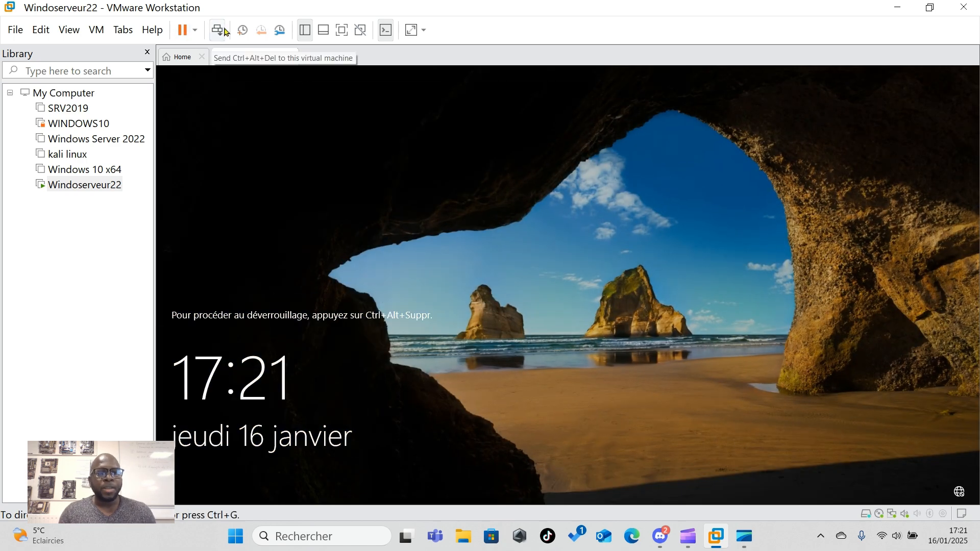
Unlock the virtual machine, sign in with the Administrateur account password, and stop the Windows Admin Center notice from being shown again
left_click(219, 31)
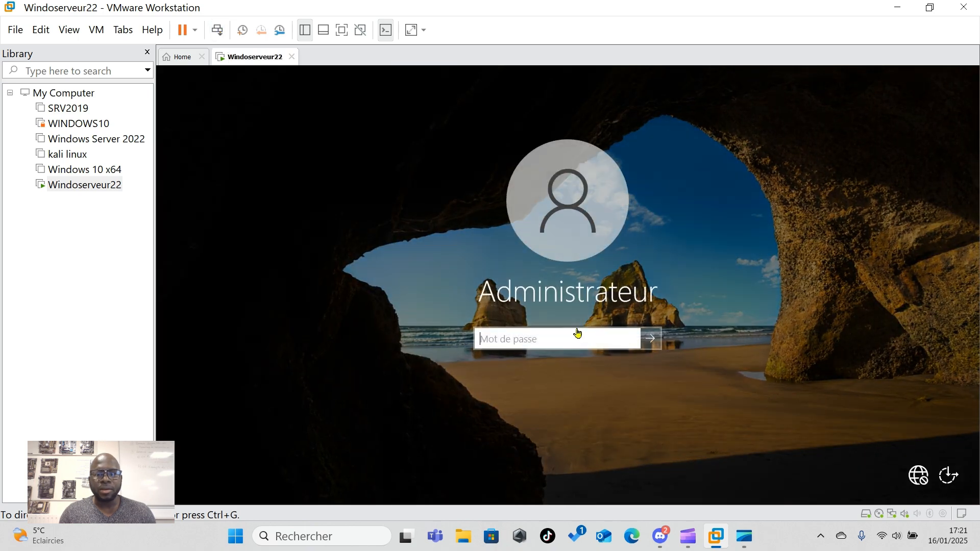
type("•••••")
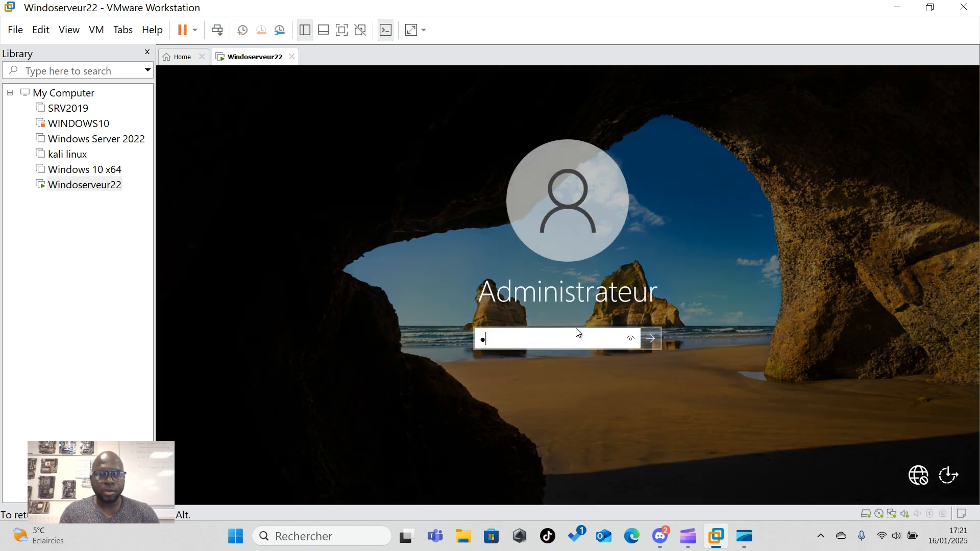
type("•")
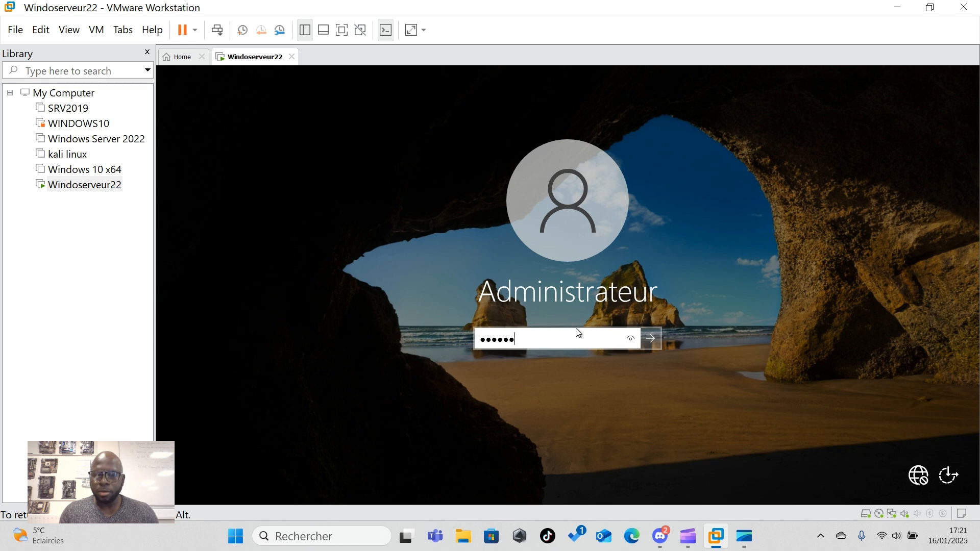
type("••••")
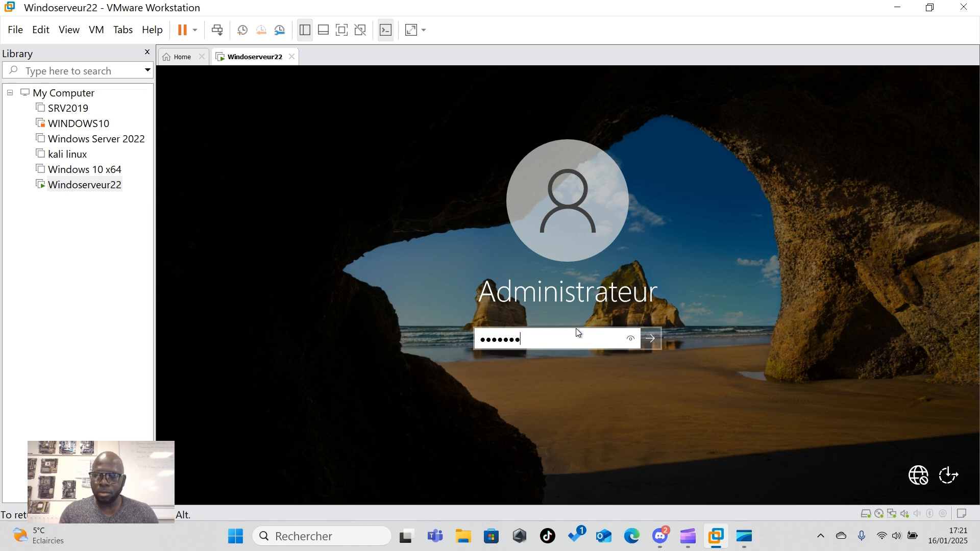
key("Return")
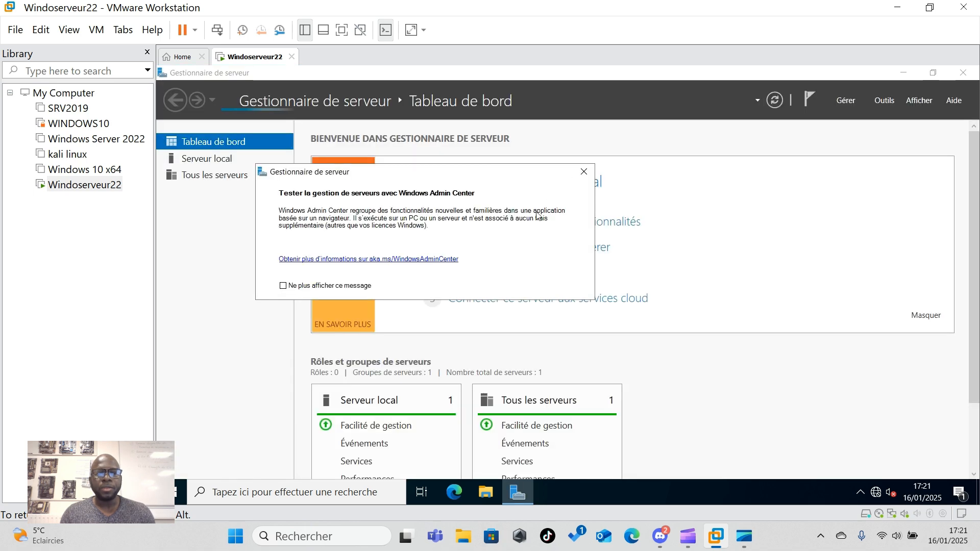
left_click(284, 286)
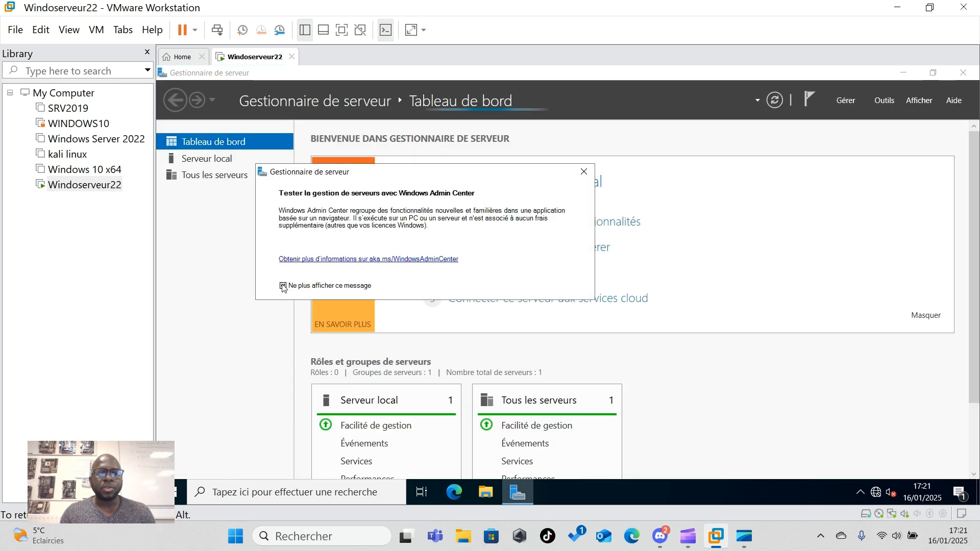
left_click(584, 172)
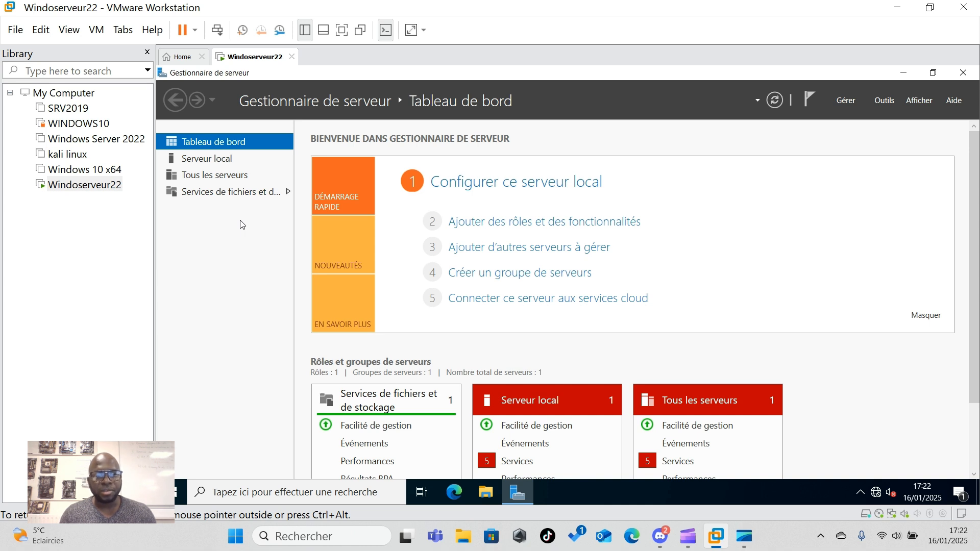
Rename the local server's computer as SRV22 and restart it immediately to apply the new name
left_click(200, 162)
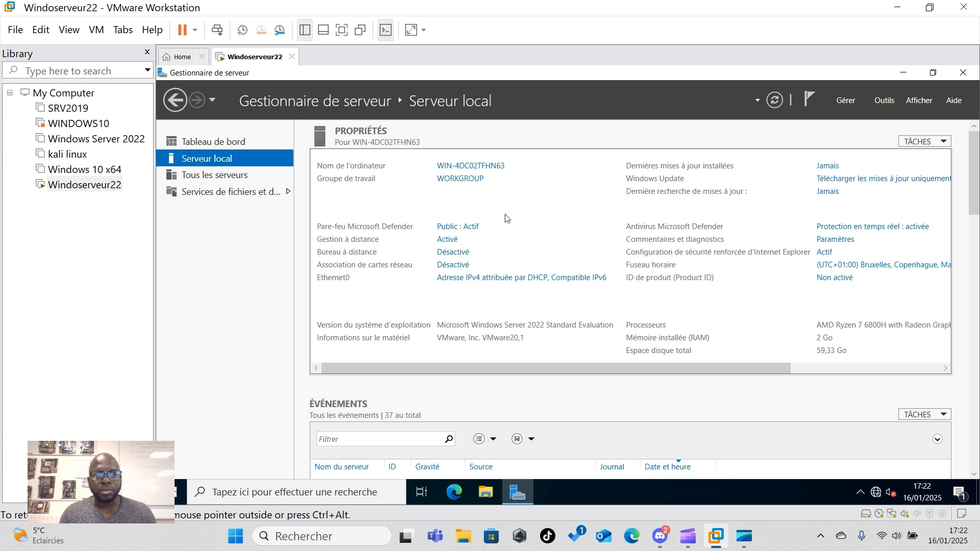
left_click(467, 170)
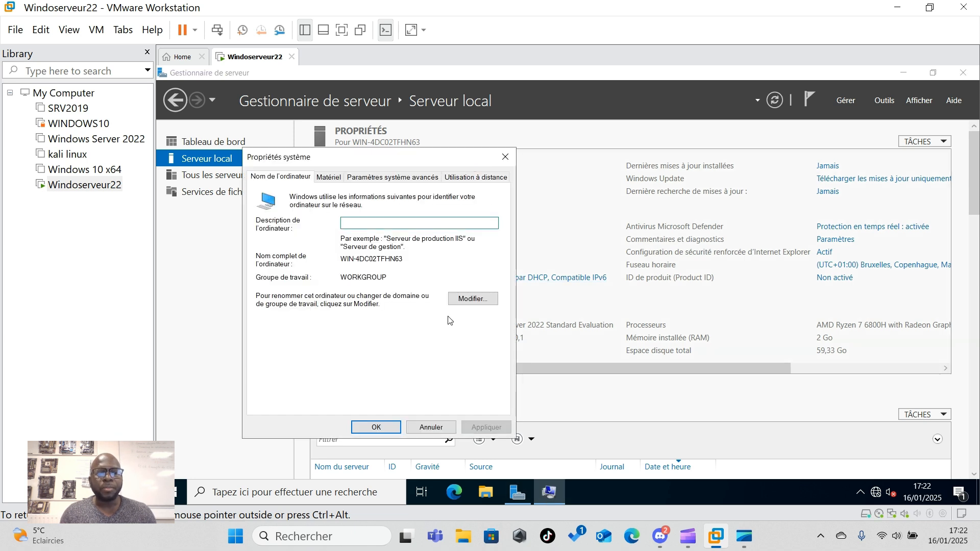
left_click(465, 303)
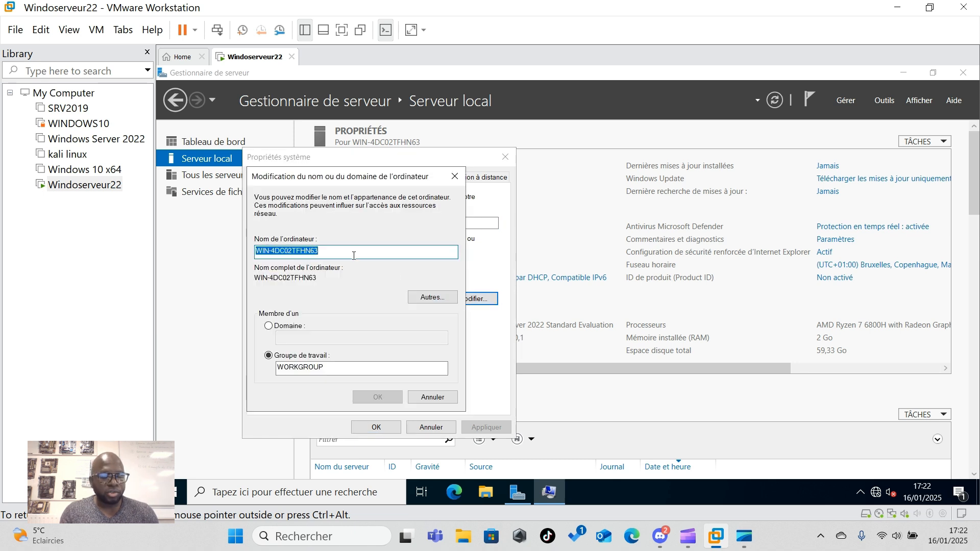
type("SR")
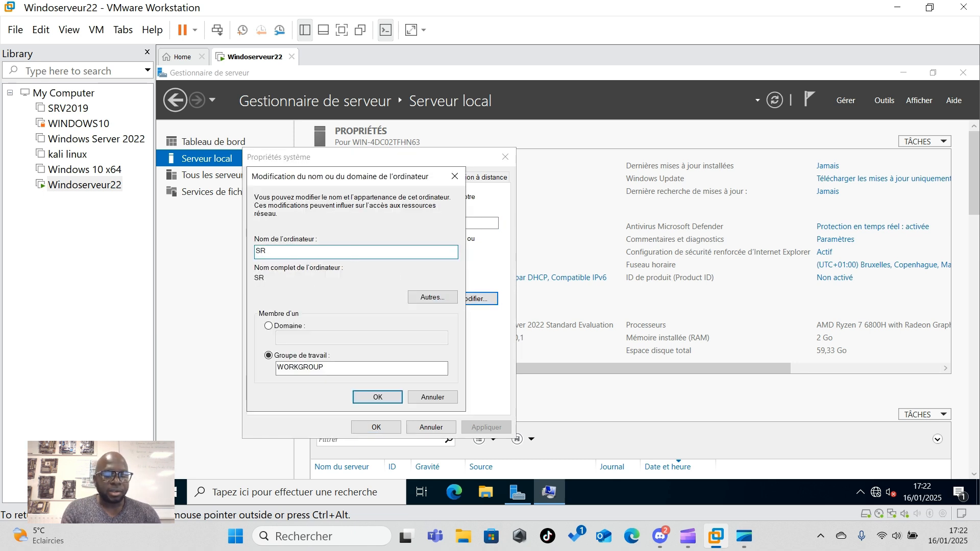
type("V22")
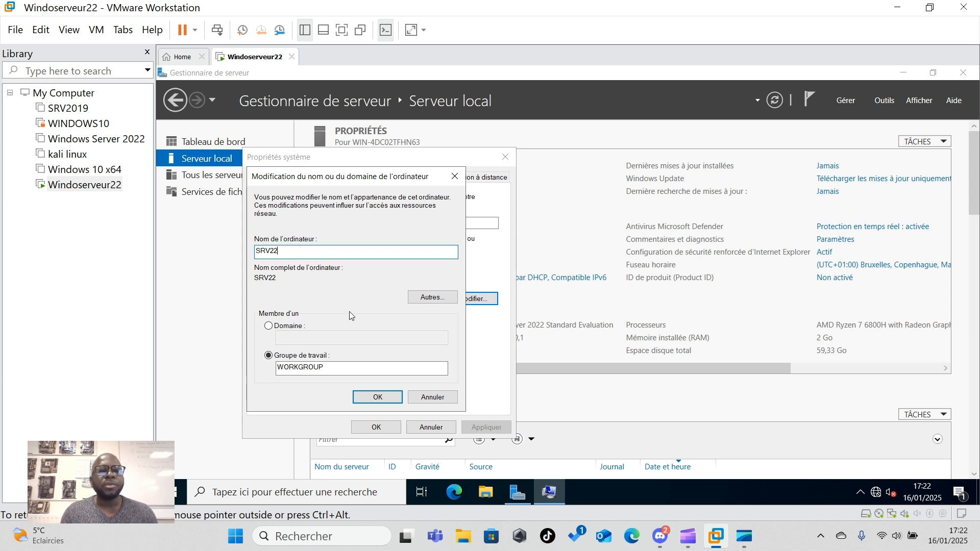
left_click(319, 372)
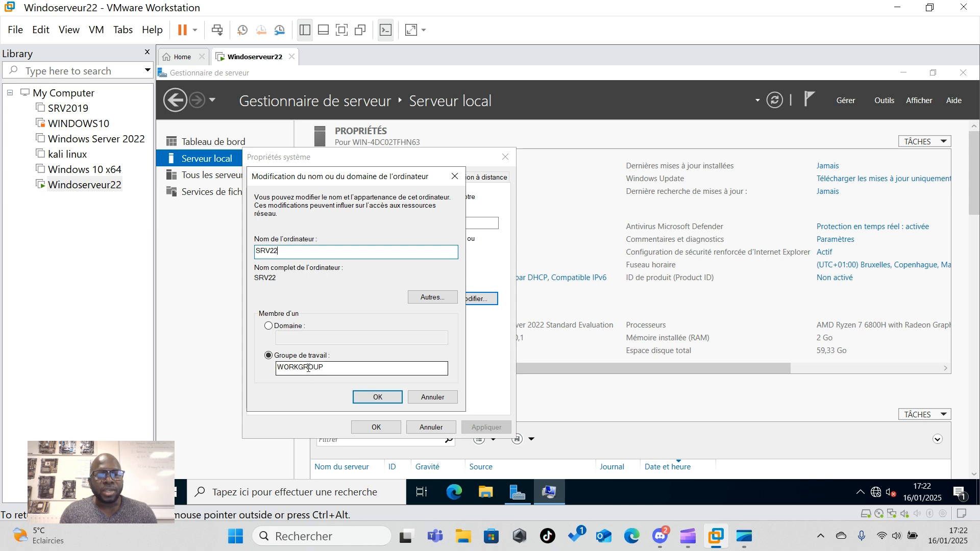
left_click(378, 396)
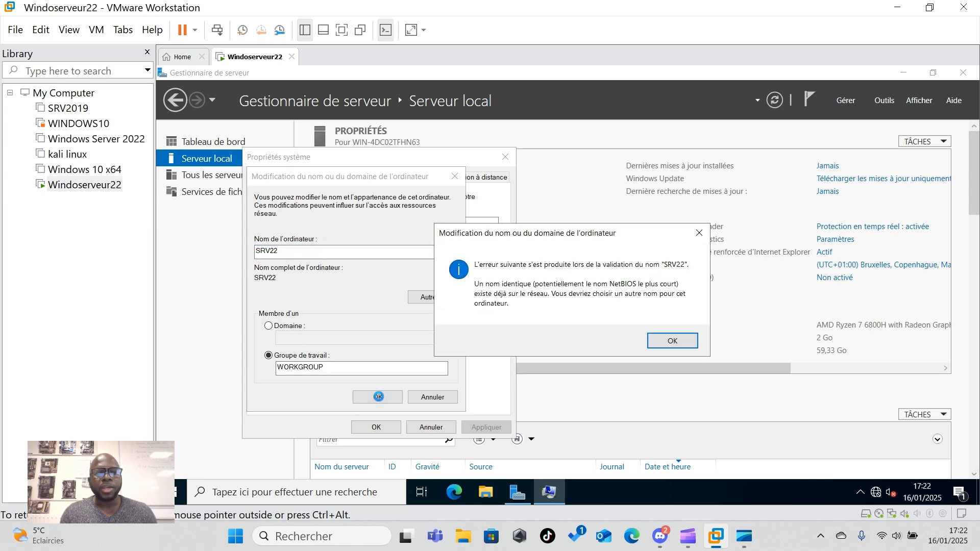
left_click(673, 344)
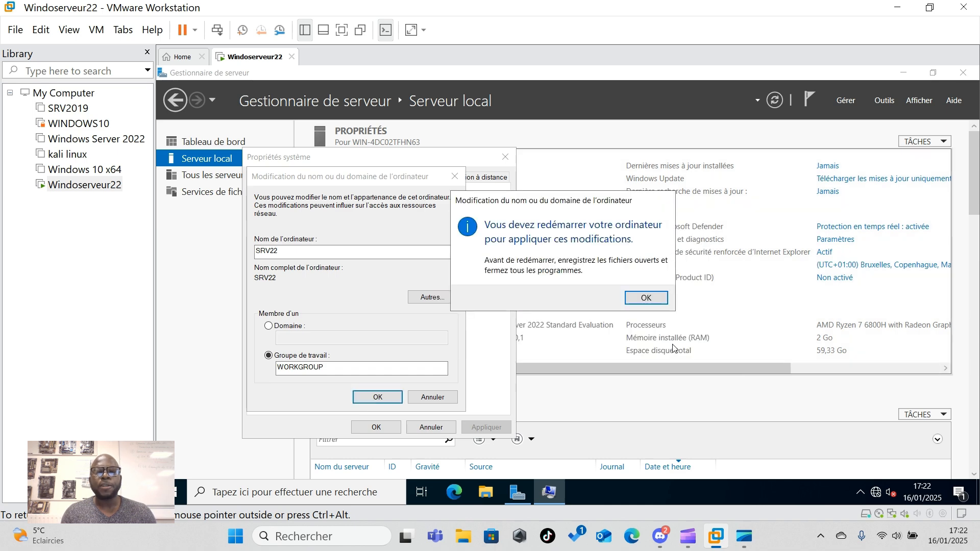
left_click(645, 299)
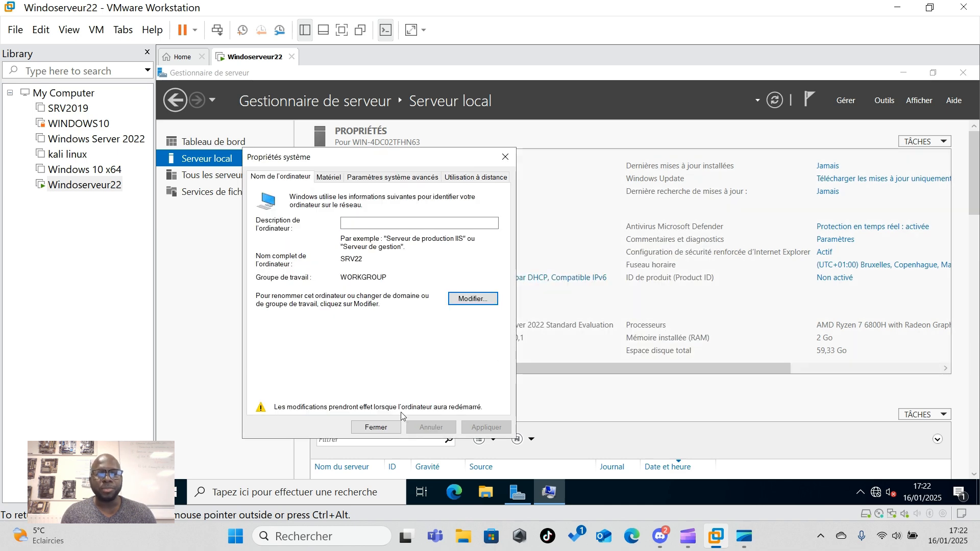
left_click(382, 430)
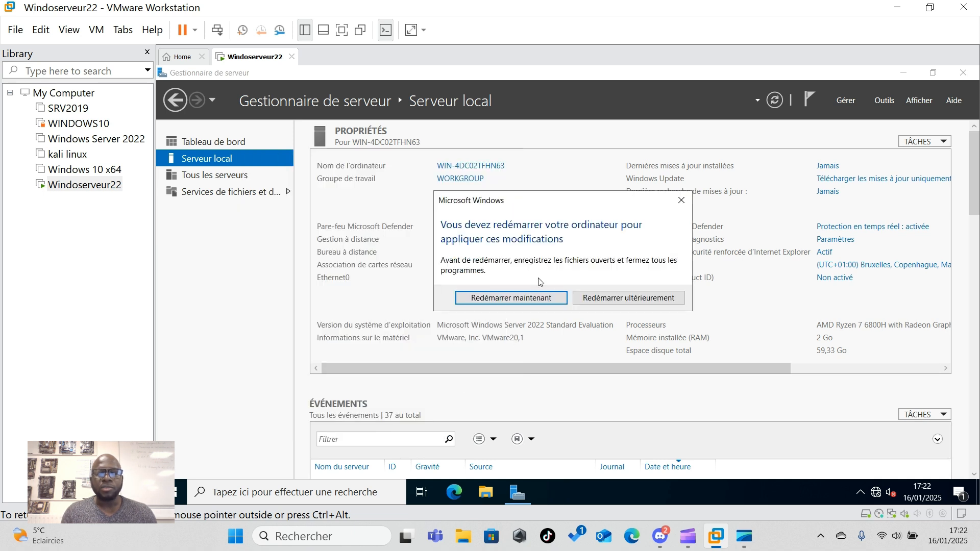
left_click(527, 297)
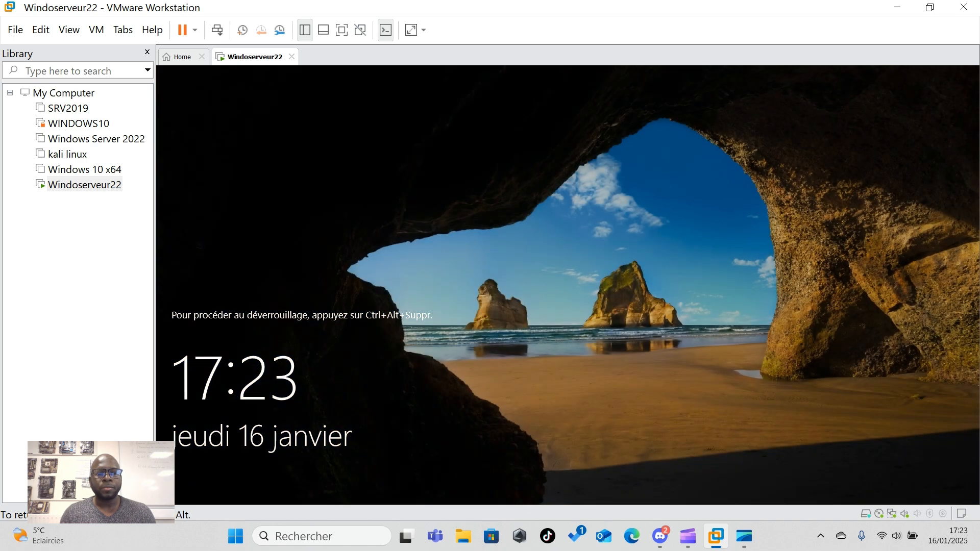
Send the unlock command to the restarted virtual machine and sign in with the Administrateur account password
left_click(219, 31)
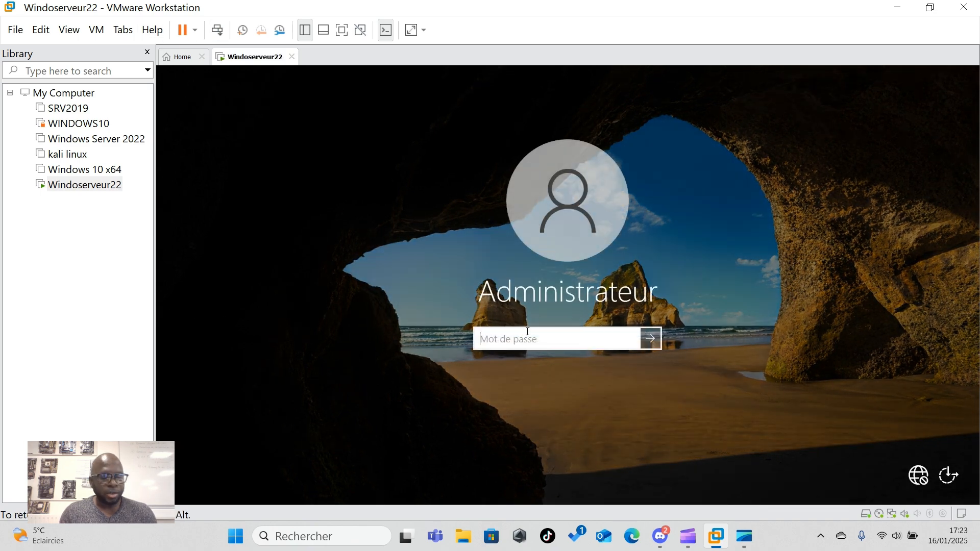
type("••••••")
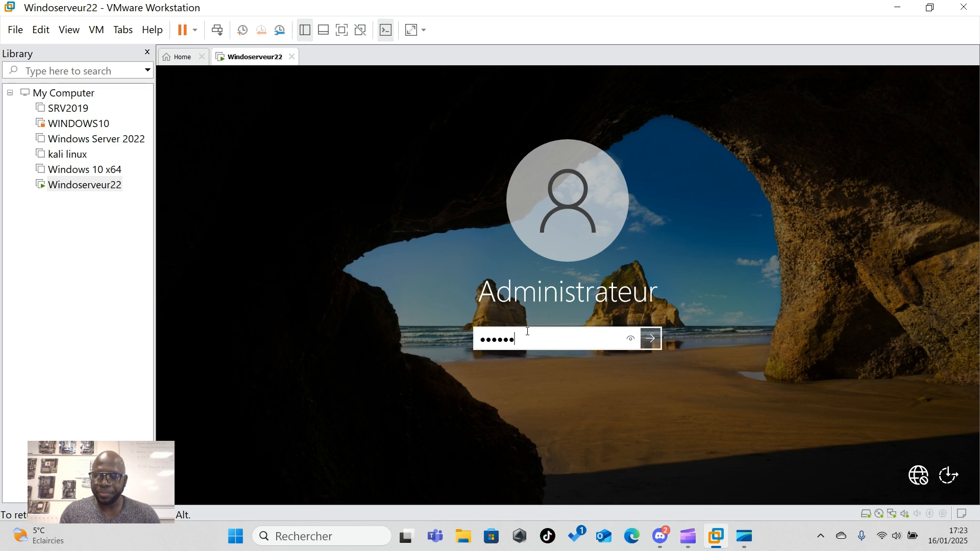
type("••••")
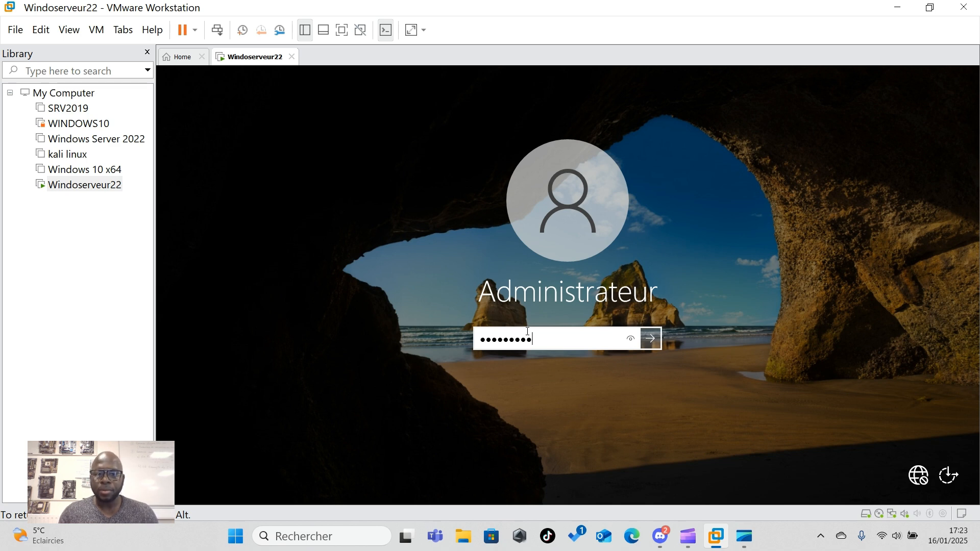
key("Return")
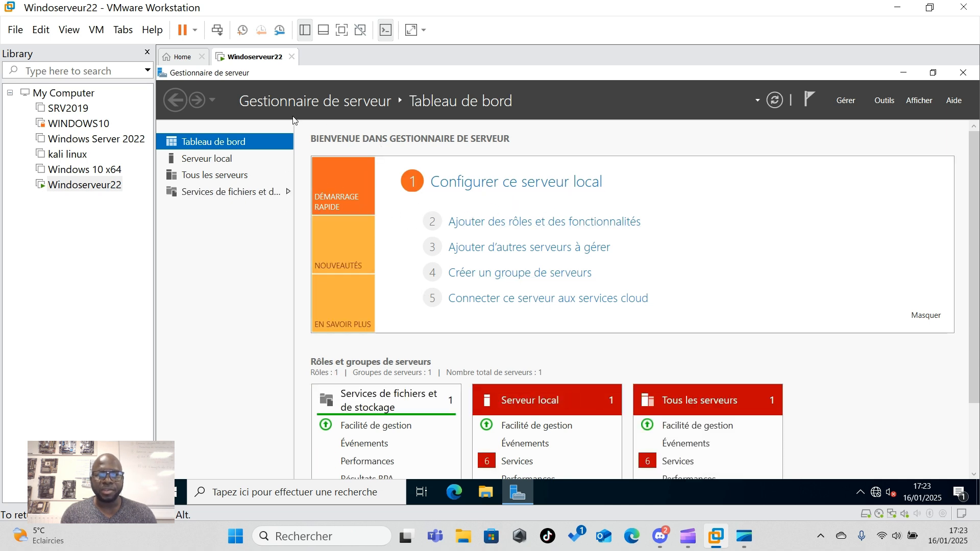
Close Gestionnaire de serveur and launch it again from the server's desktop
left_click(963, 73)
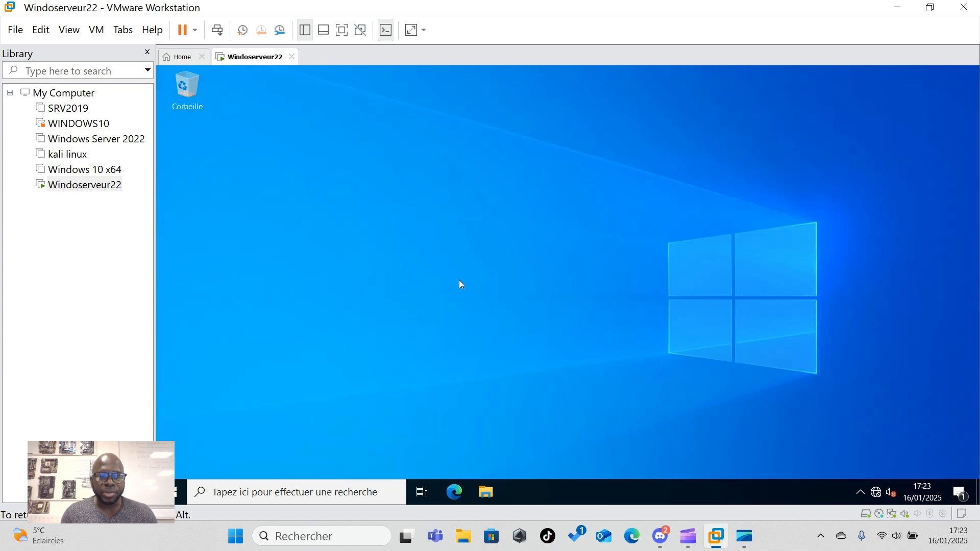
left_click(174, 498)
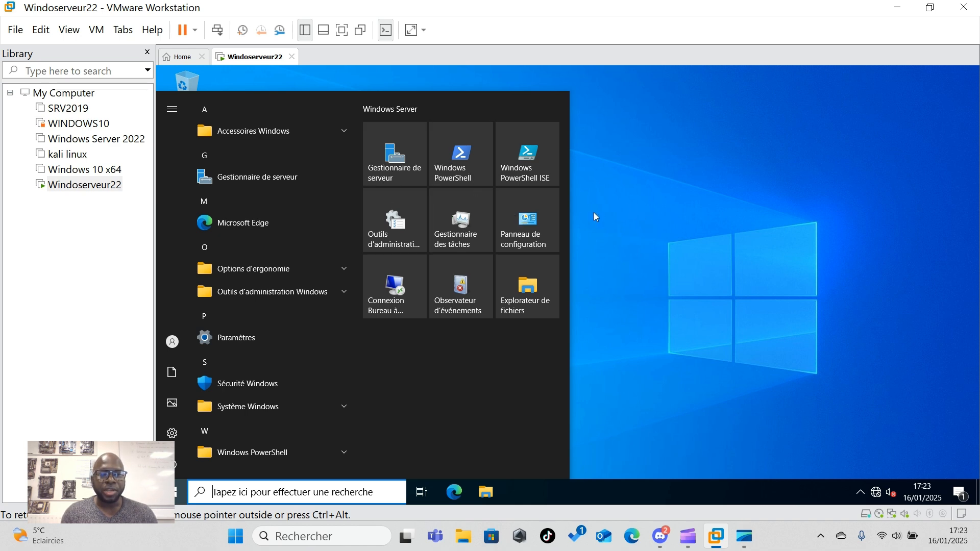
left_click(618, 212)
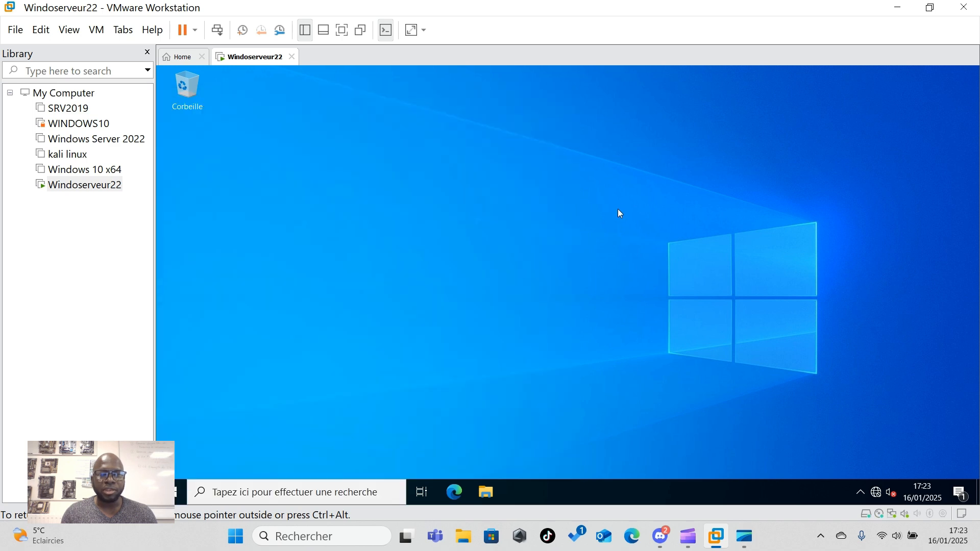
left_click(180, 492)
left_click(389, 184)
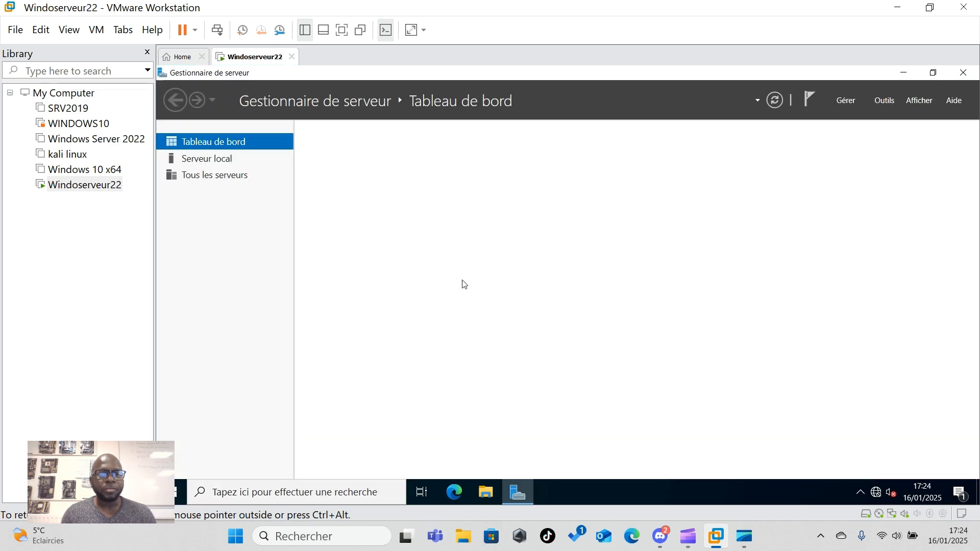
Open the Internet Protocol version 4 (TCP/IPv4) properties of the local server's Ethernet0 connection
left_click(213, 163)
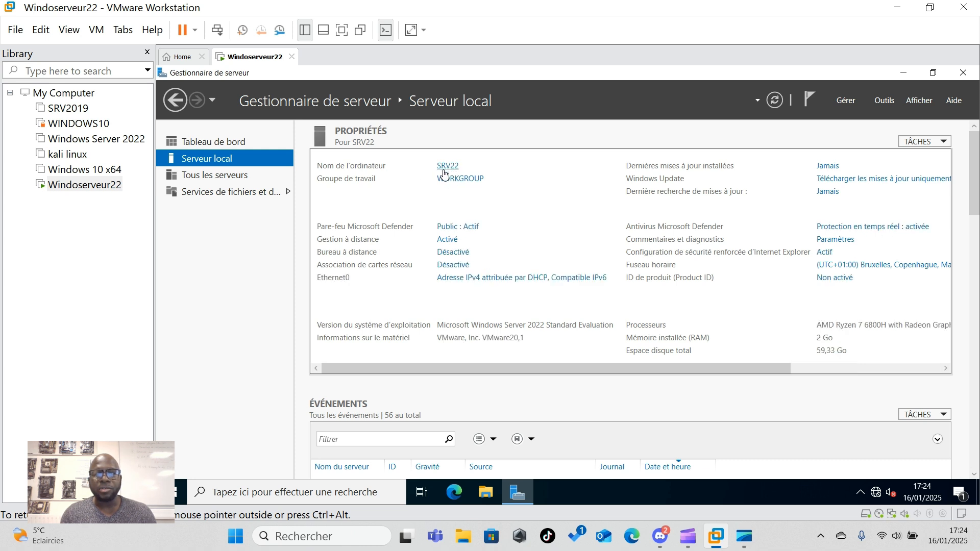
left_click(488, 280)
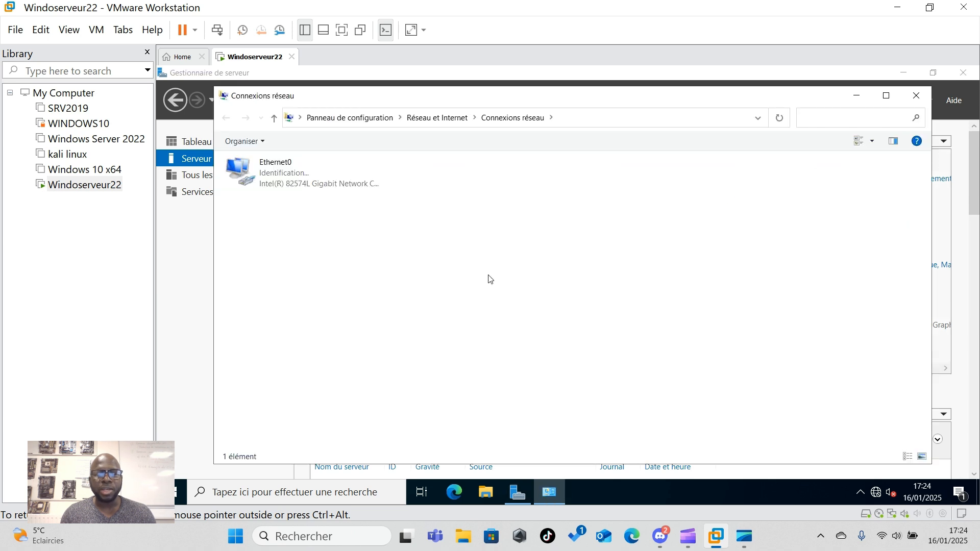
left_click(289, 173)
right_click(289, 174)
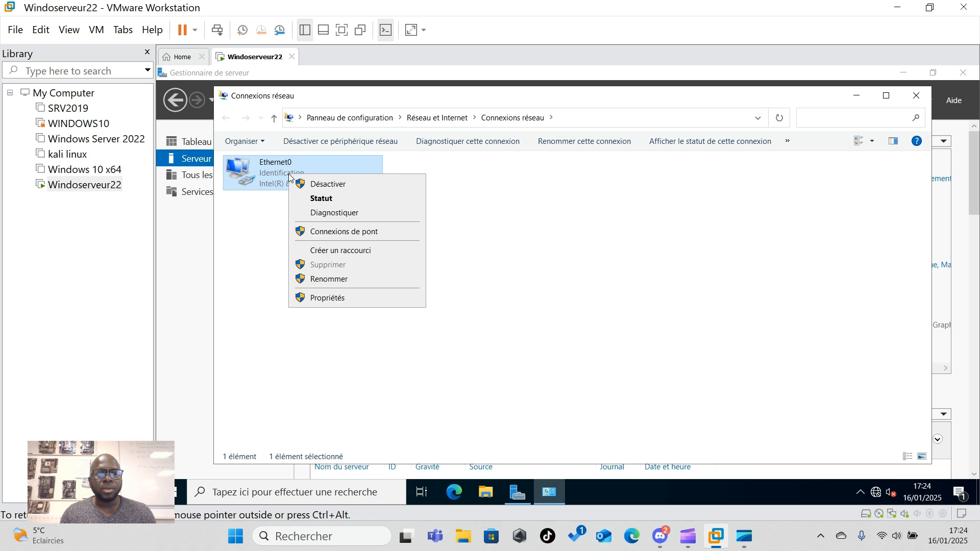
left_click(326, 301)
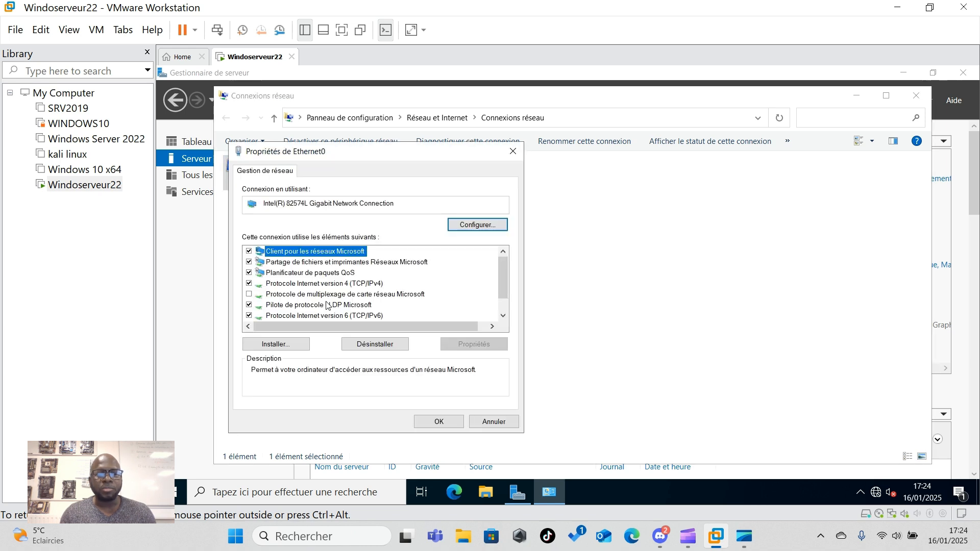
left_click(349, 285)
double_click(349, 286)
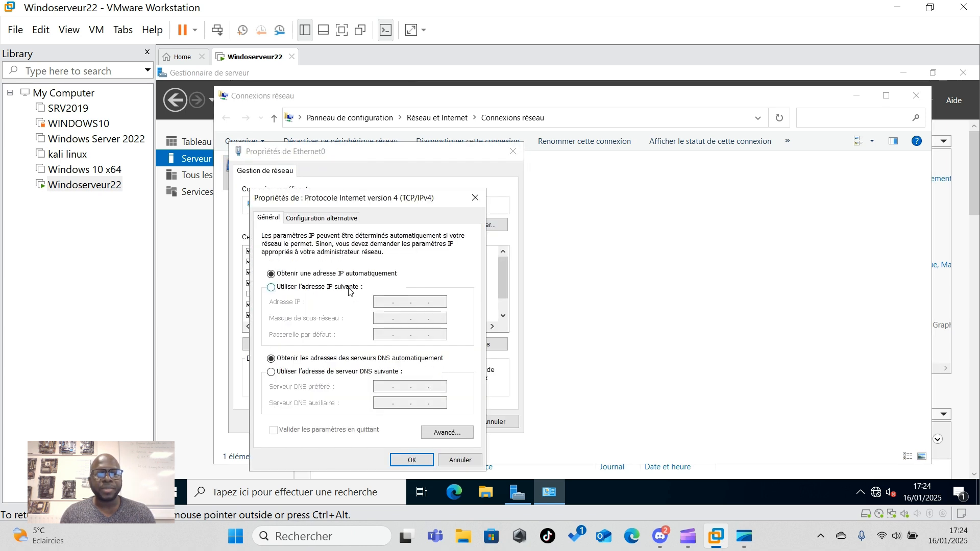
Switch Ethernet0 to a manual address with IP 10.0.0.61 and subnet mask 255.0.0.0
left_click(309, 289)
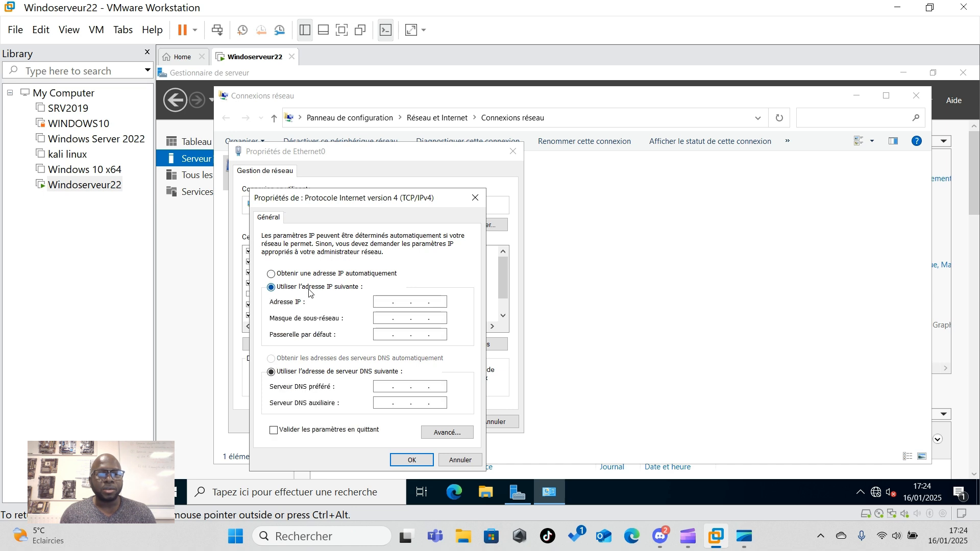
left_click(383, 304)
type("10")
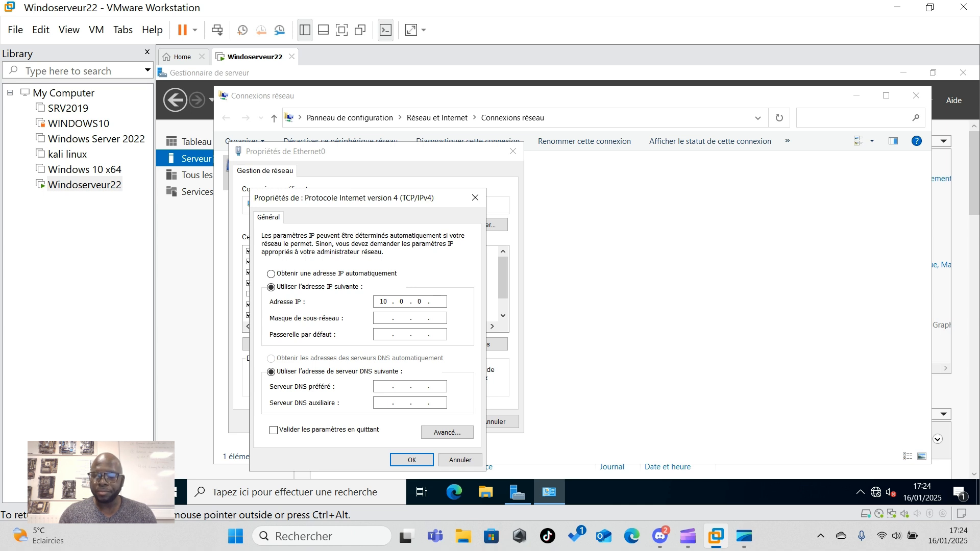
type("61")
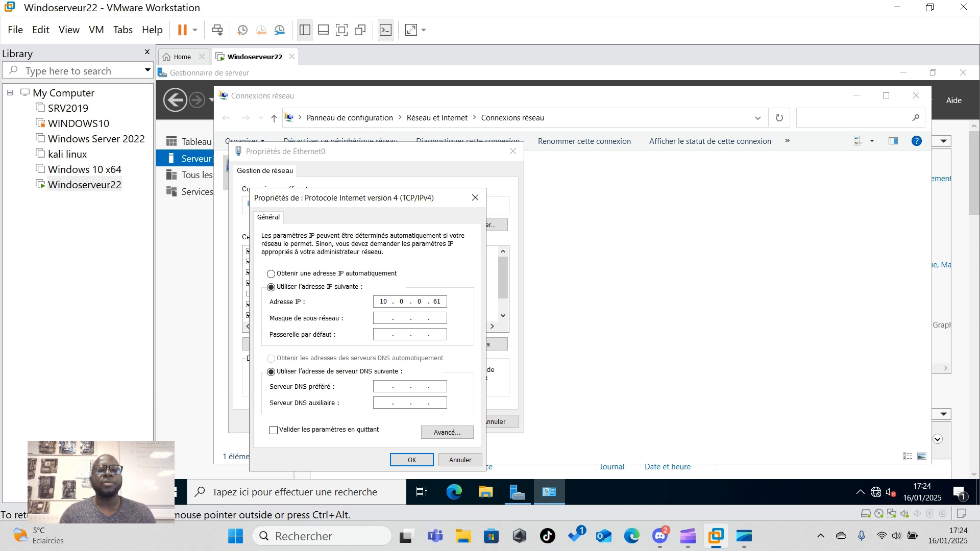
left_click(383, 318)
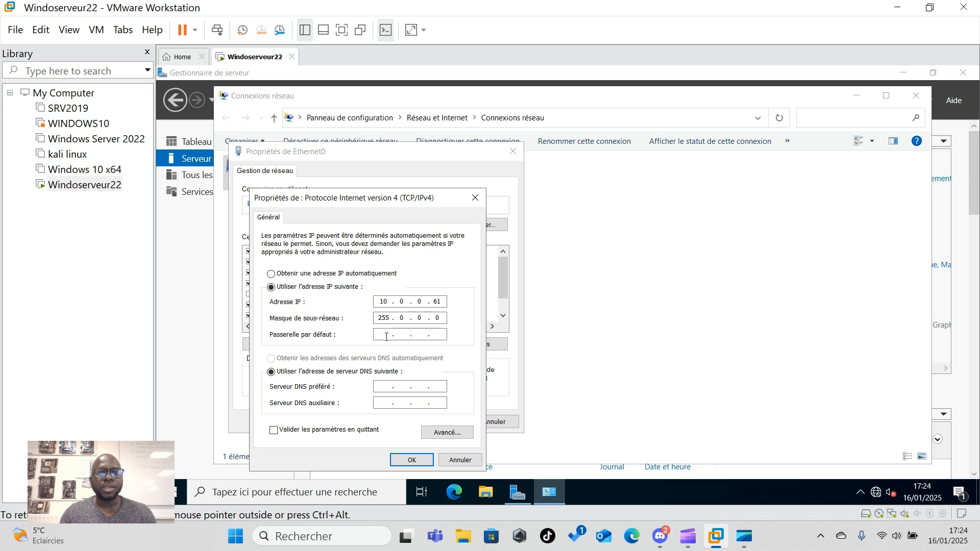
left_click(387, 337)
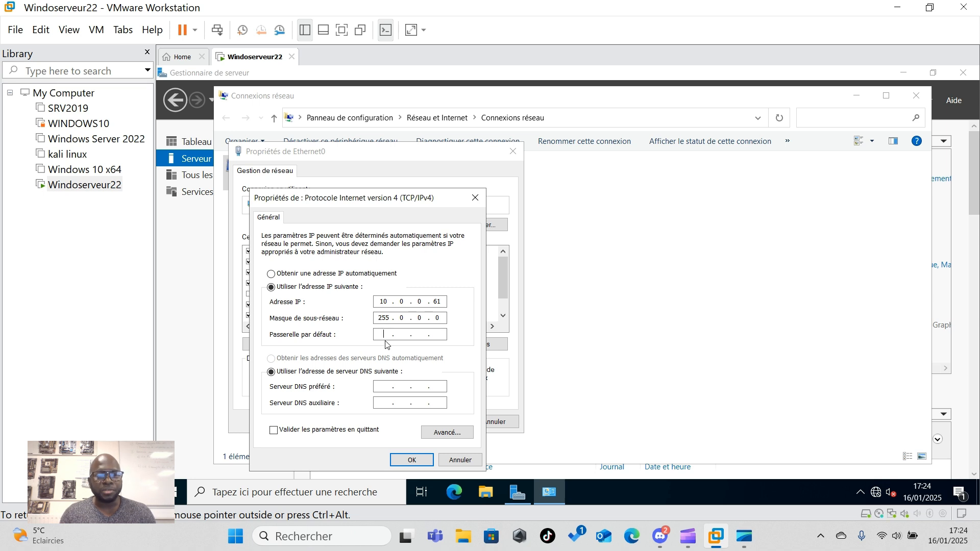
Run ipconfig in the host computer's Invite de commandes, examine the Wi-Fi adapter's addressing, and close the console
left_click(325, 493)
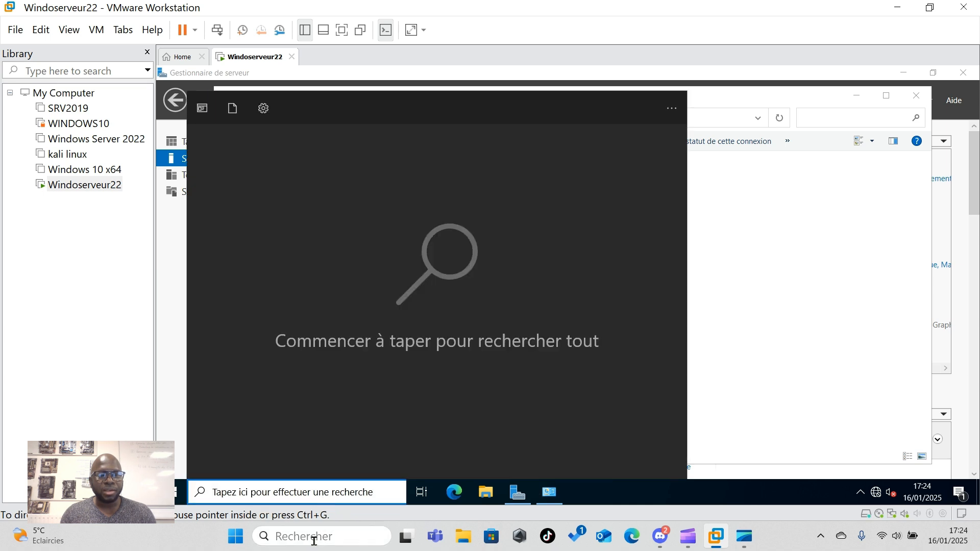
left_click(315, 543)
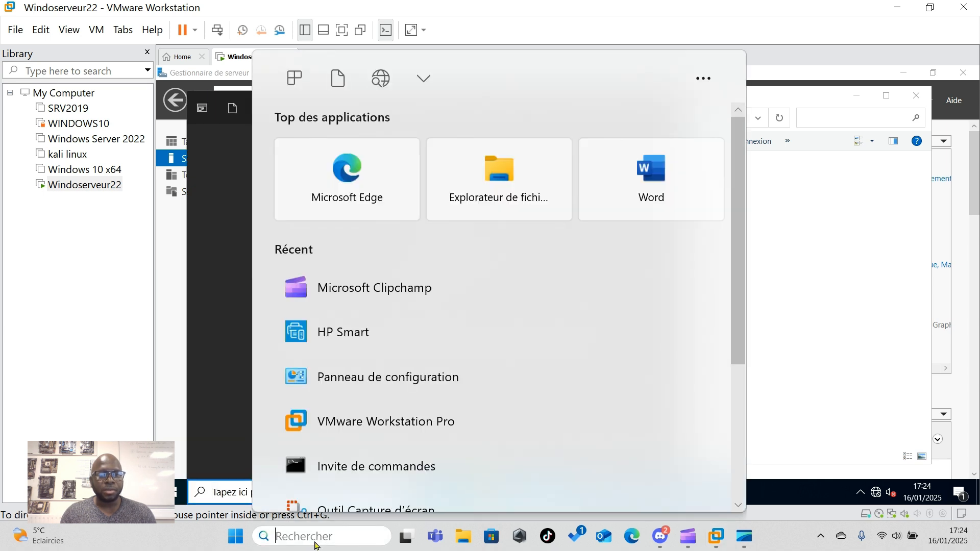
left_click(351, 474)
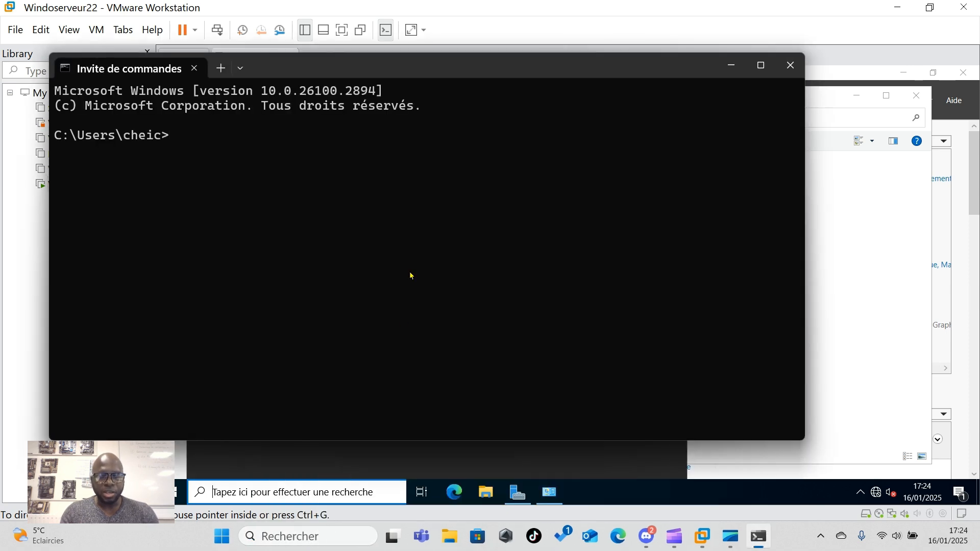
type("ipconf")
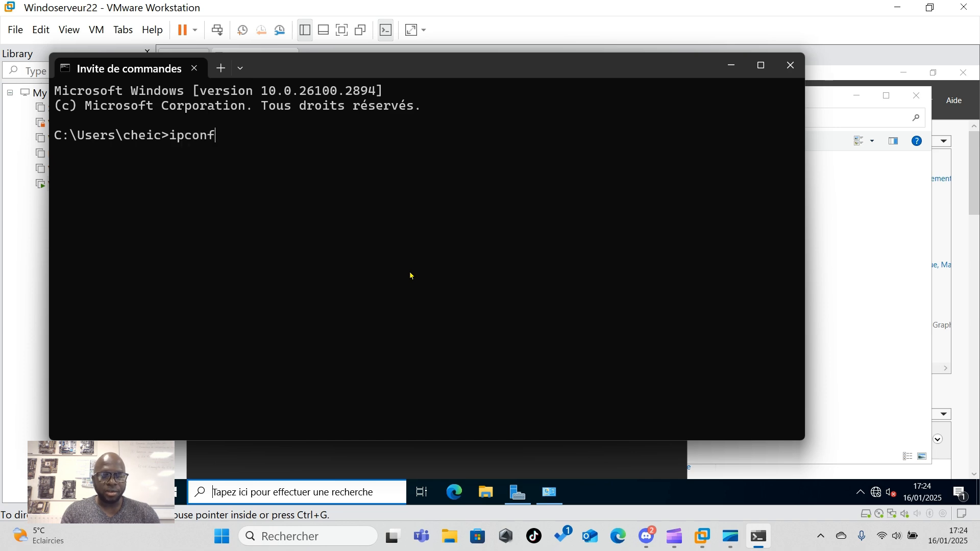
type("ig")
key("Return")
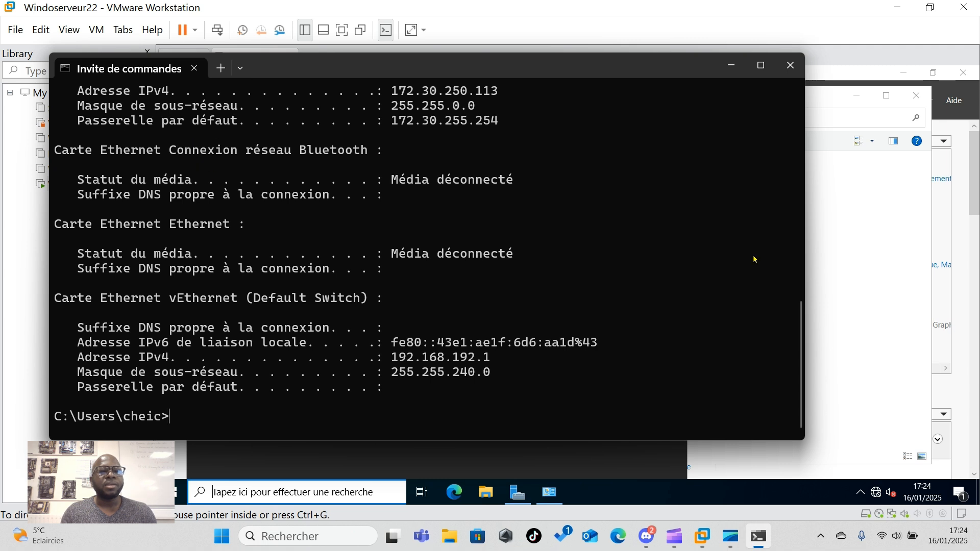
left_click_drag(803, 344, 800, 325)
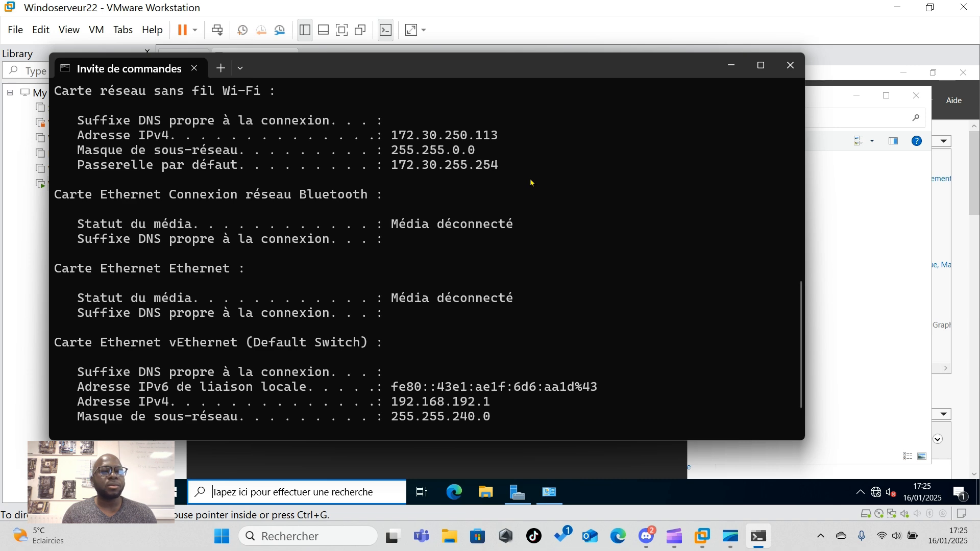
left_click(790, 66)
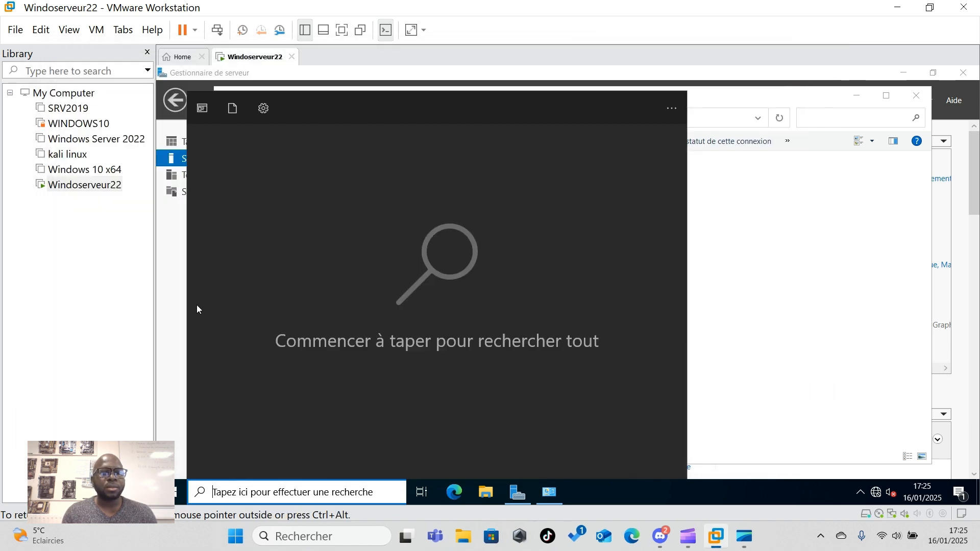
Return to the IPv4 properties in the virtual machine and set the default gateway to 10.0.0.1
left_click(179, 309)
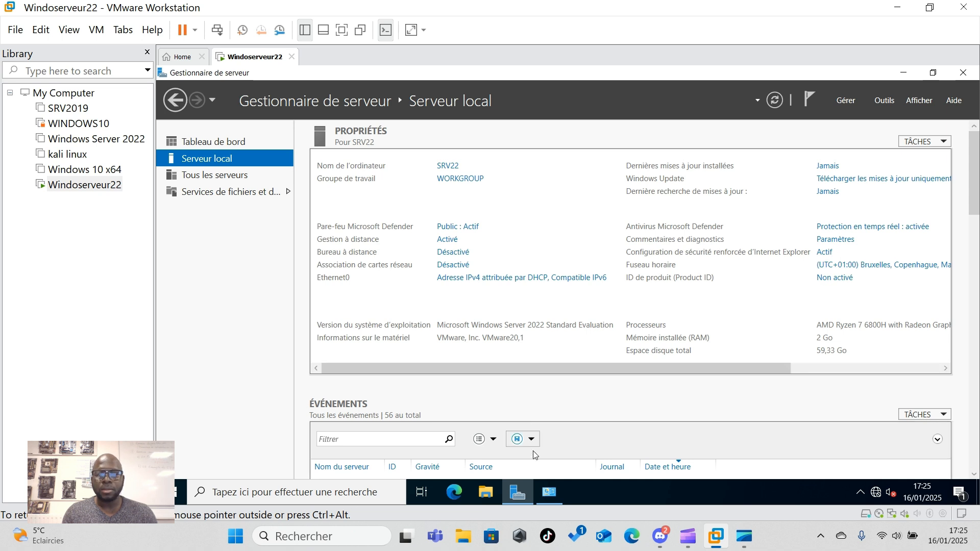
mouse_move(550, 493)
mouse_move(519, 496)
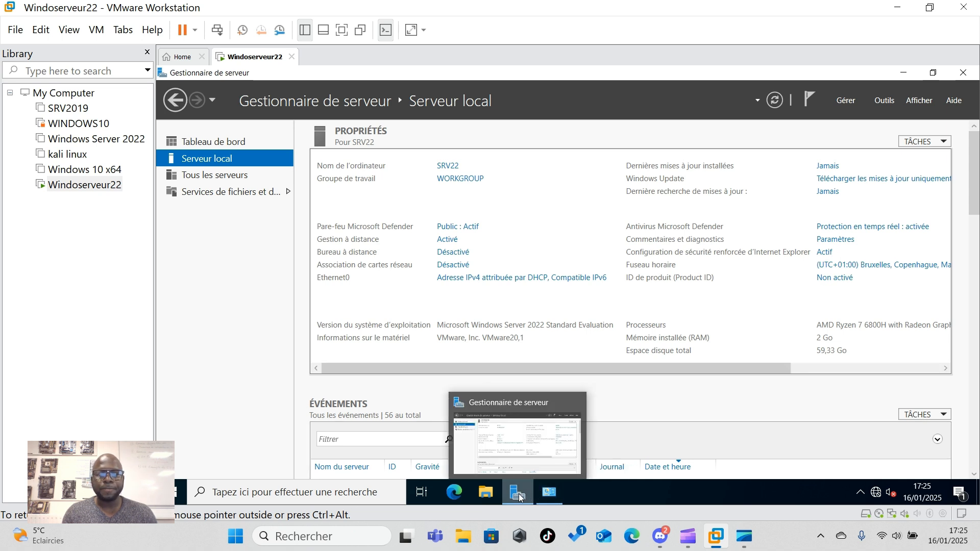
left_click(503, 278)
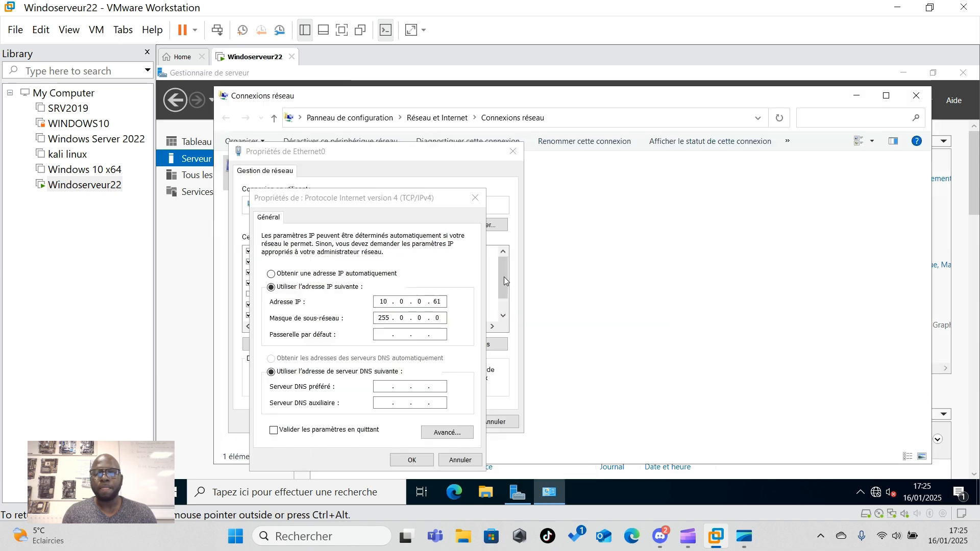
left_click(385, 335)
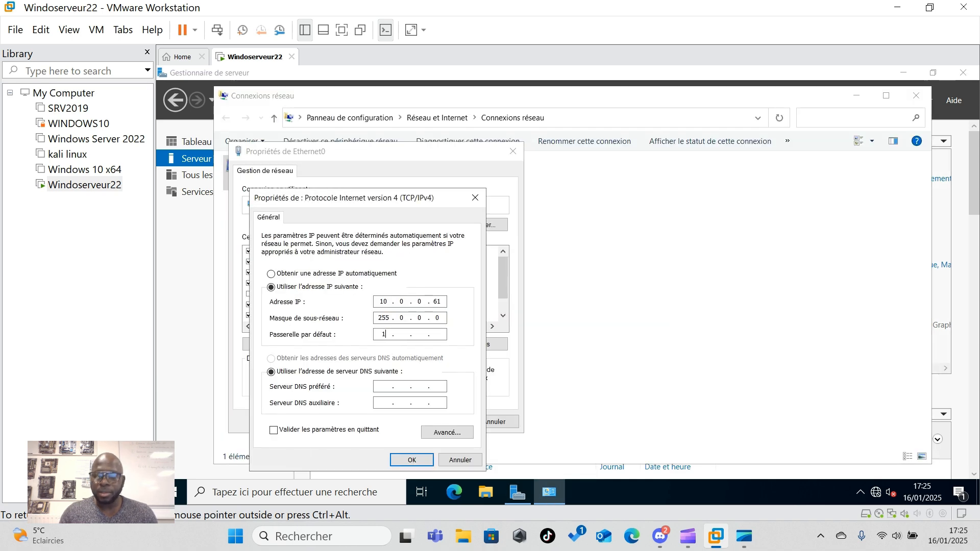
type("10")
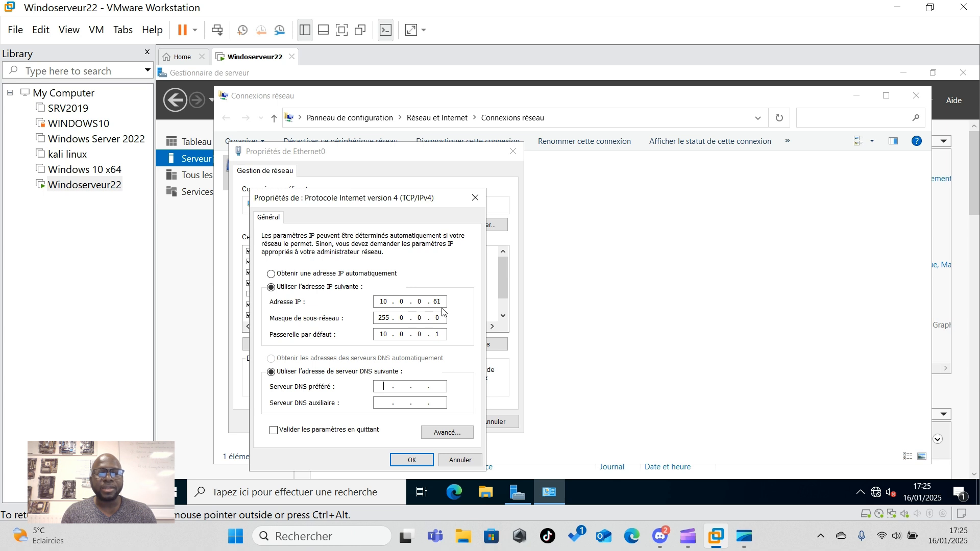
Save Ethernet0's IPv4 configuration with 10.0.0.61 as preferred DNS server and refresh the local server's properties
type("10")
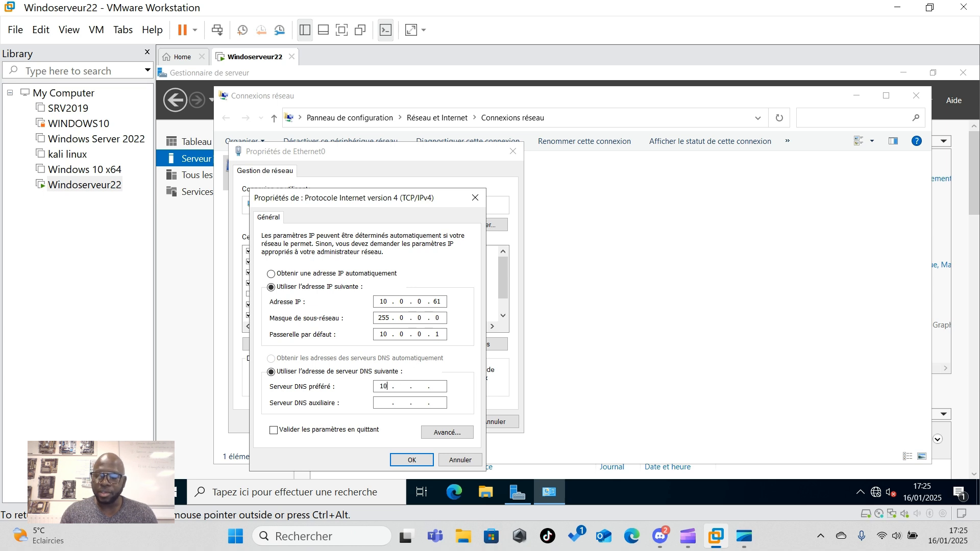
type(".0.")
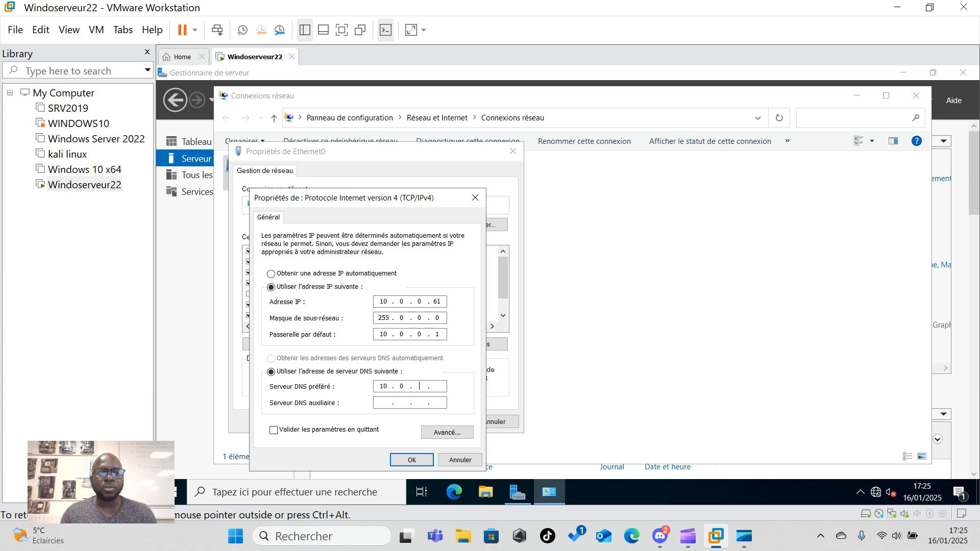
type("0.61")
left_click(411, 461)
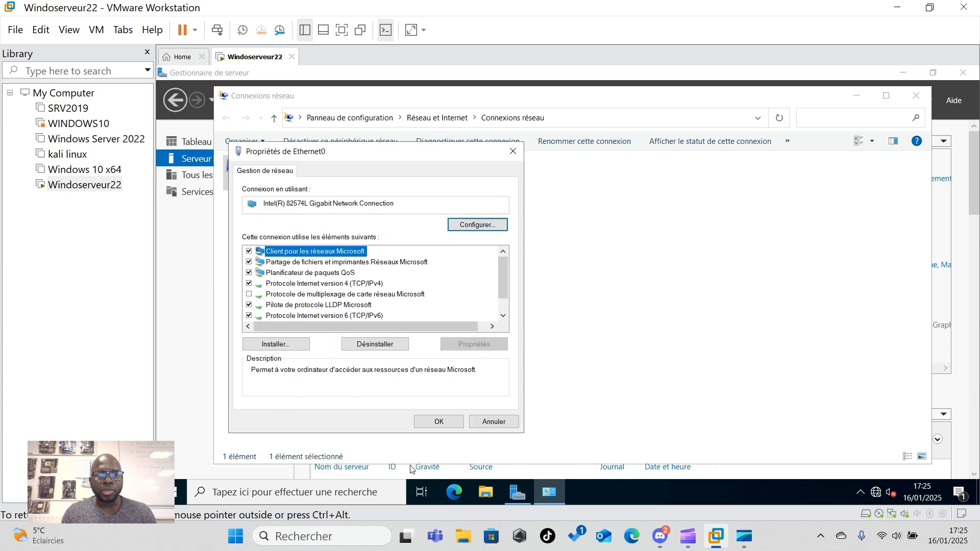
left_click(442, 424)
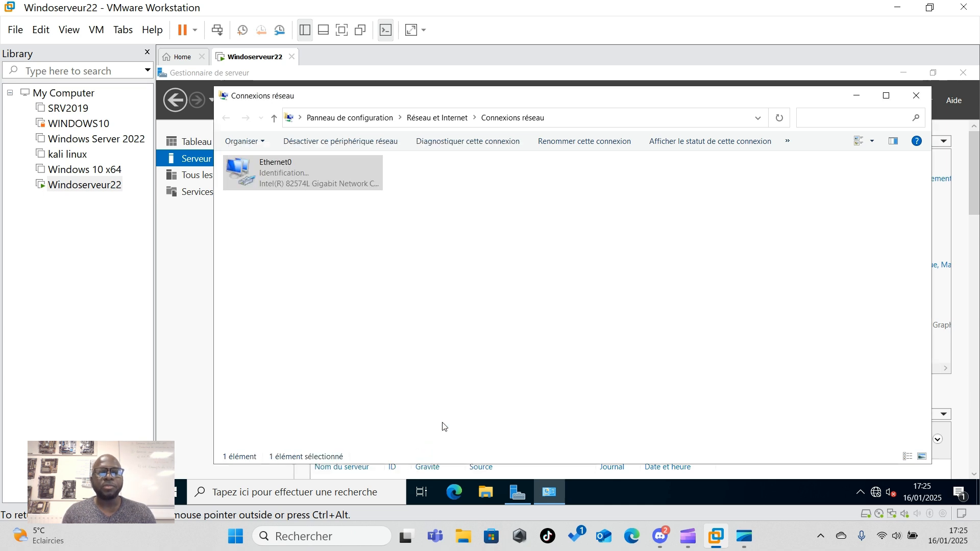
left_click(915, 96)
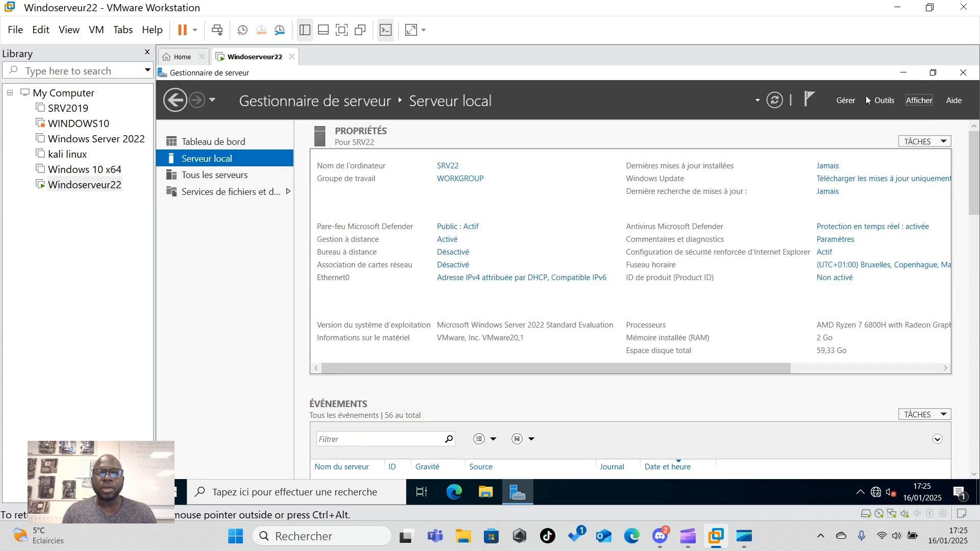
left_click(774, 100)
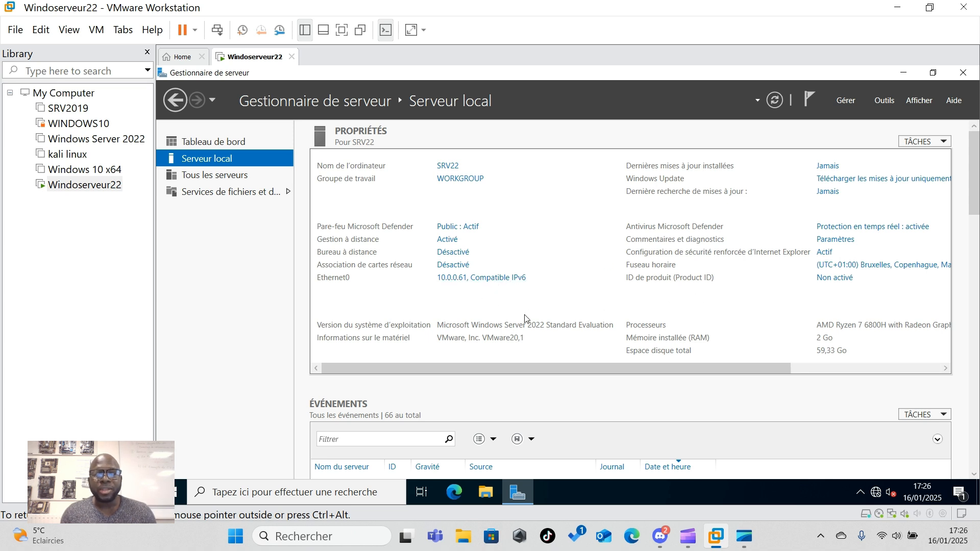
Open the Ethernet0 status from the virtual machine's Centre Réseau et partage to check the connection
mouse_move(881, 496)
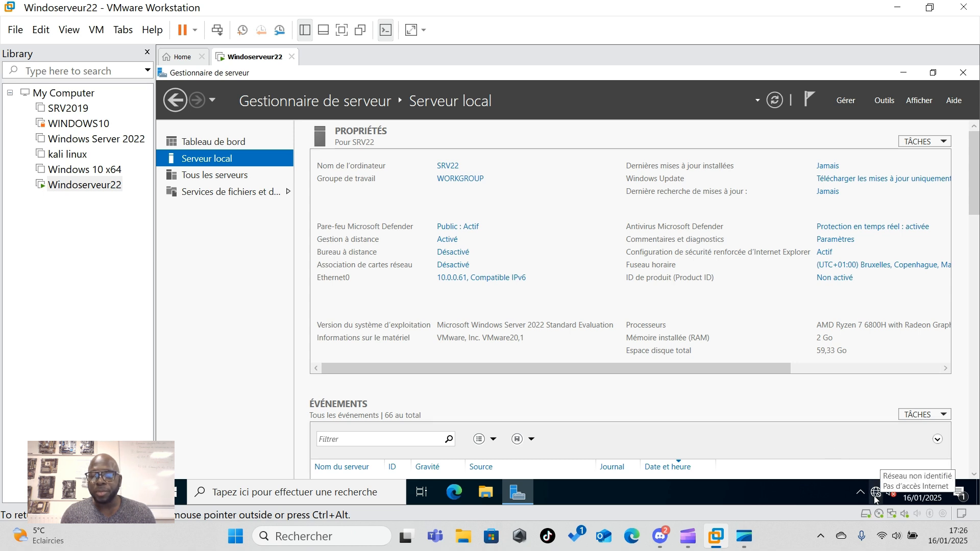
left_click(876, 492)
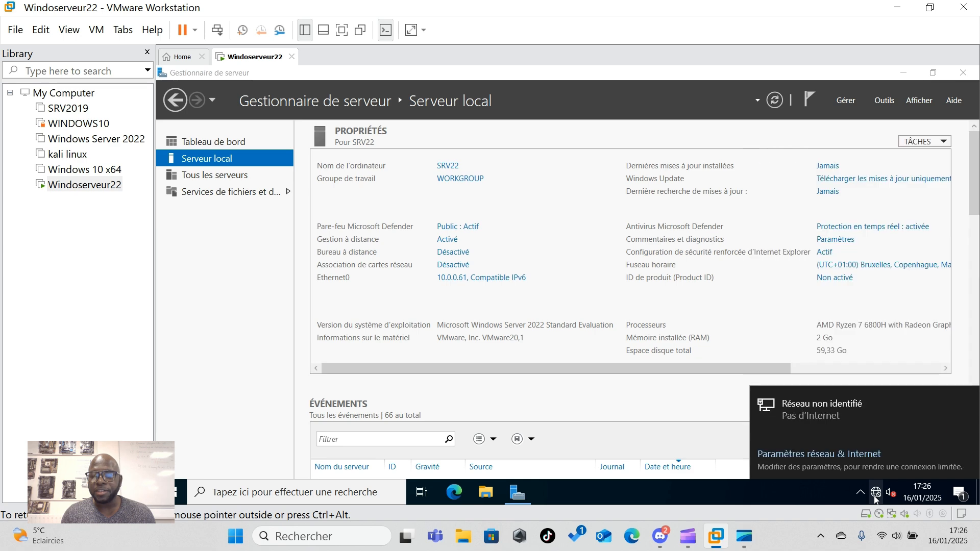
left_click(816, 455)
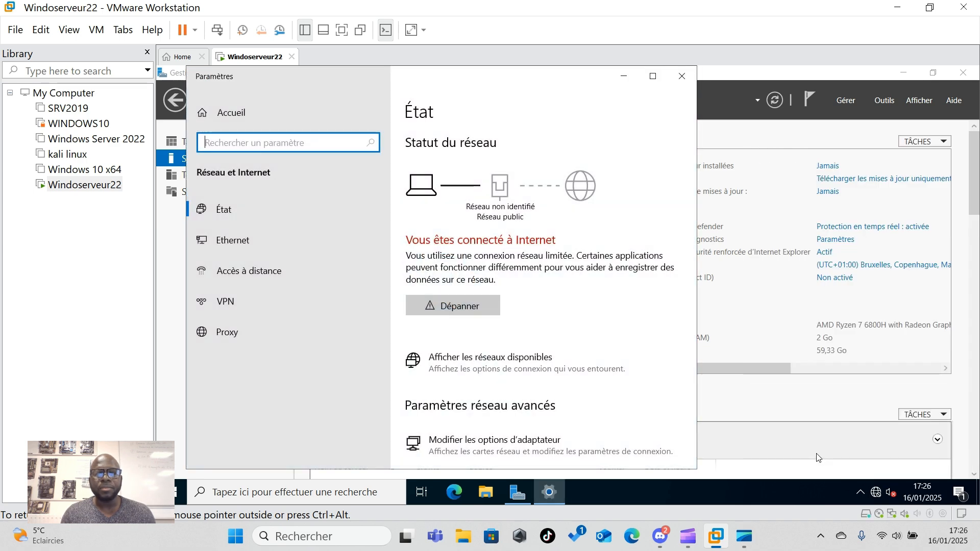
left_click(273, 249)
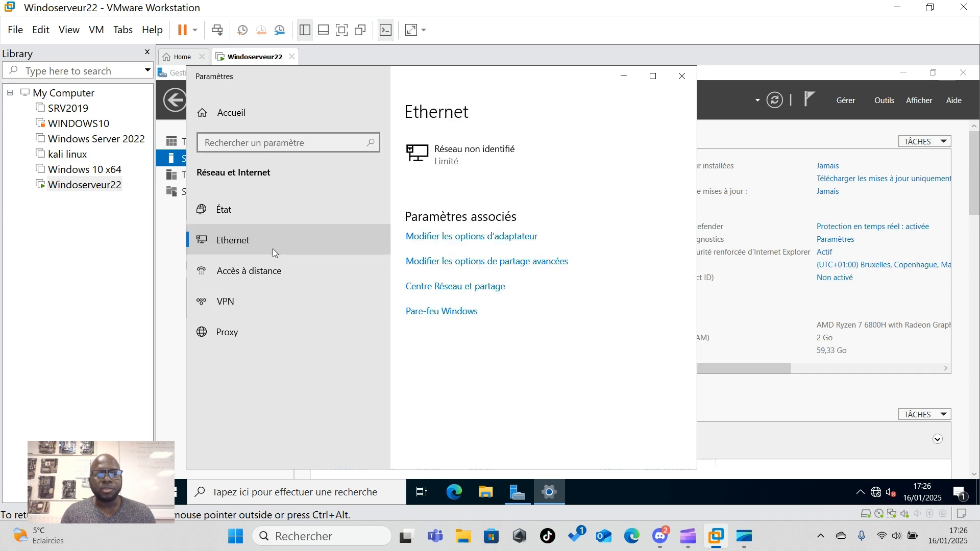
left_click(448, 286)
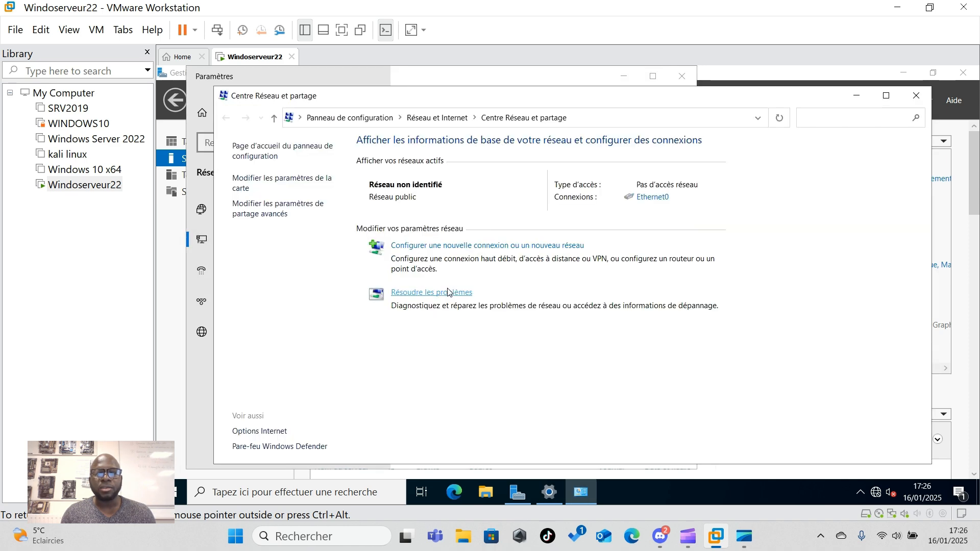
left_click(654, 197)
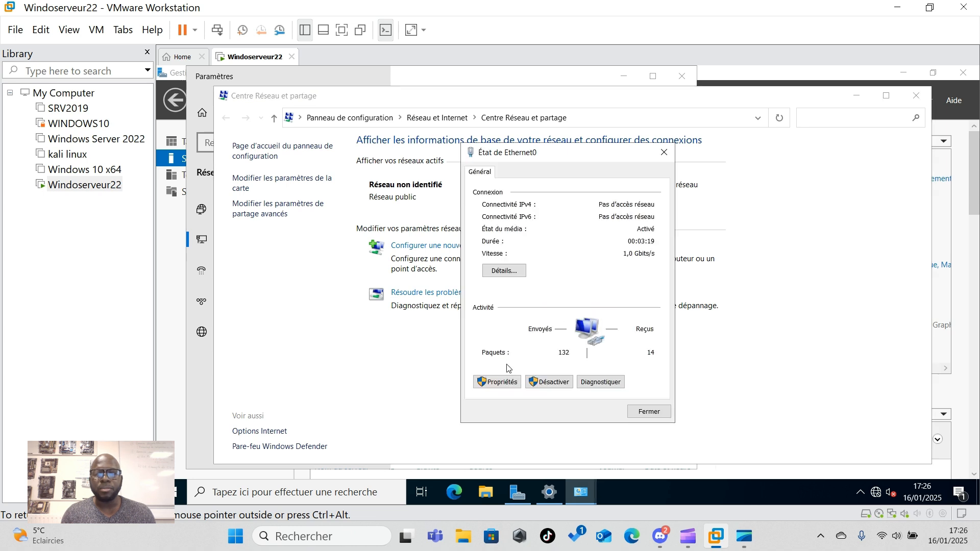
Review Ethernet0's TCP/IPv4 properties without changing them, and close all the network windows
left_click(499, 381)
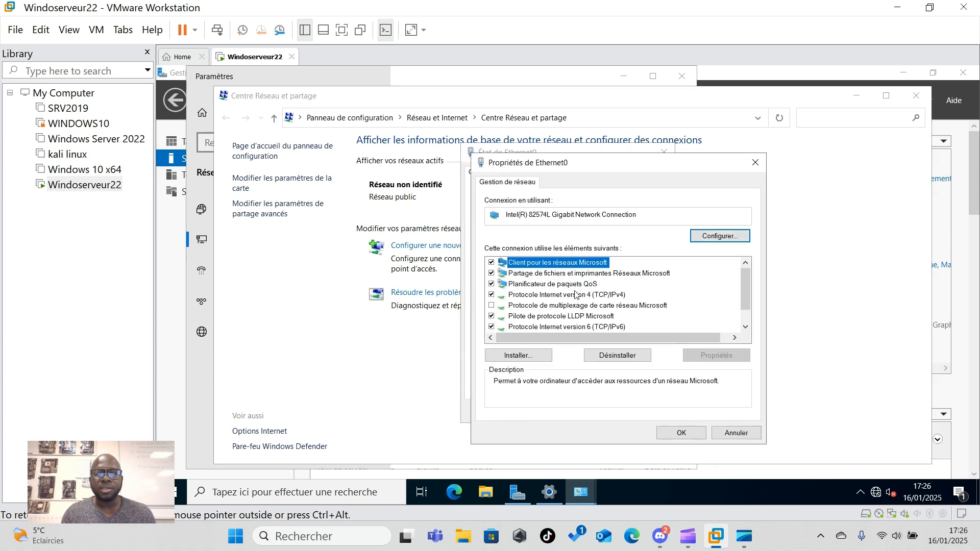
double_click(576, 295)
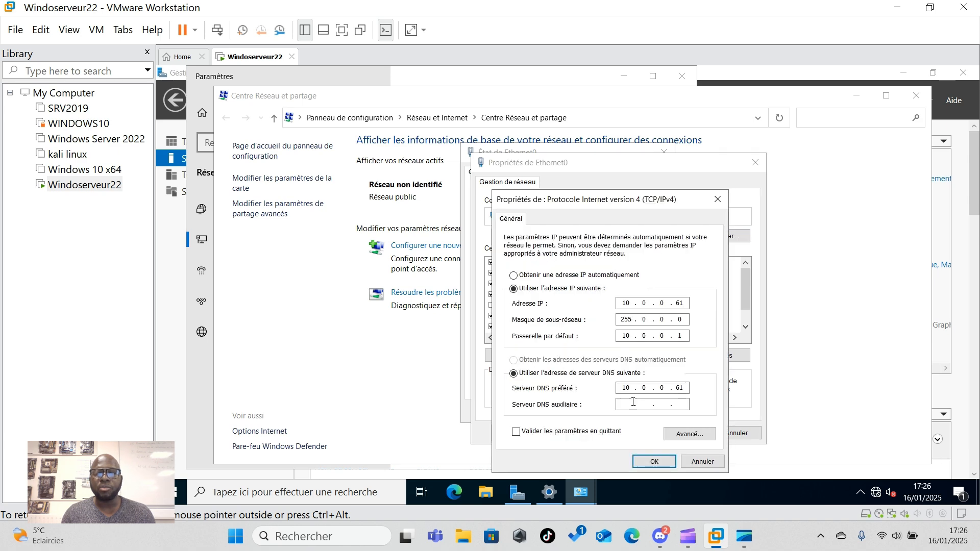
left_click(696, 463)
left_click(683, 433)
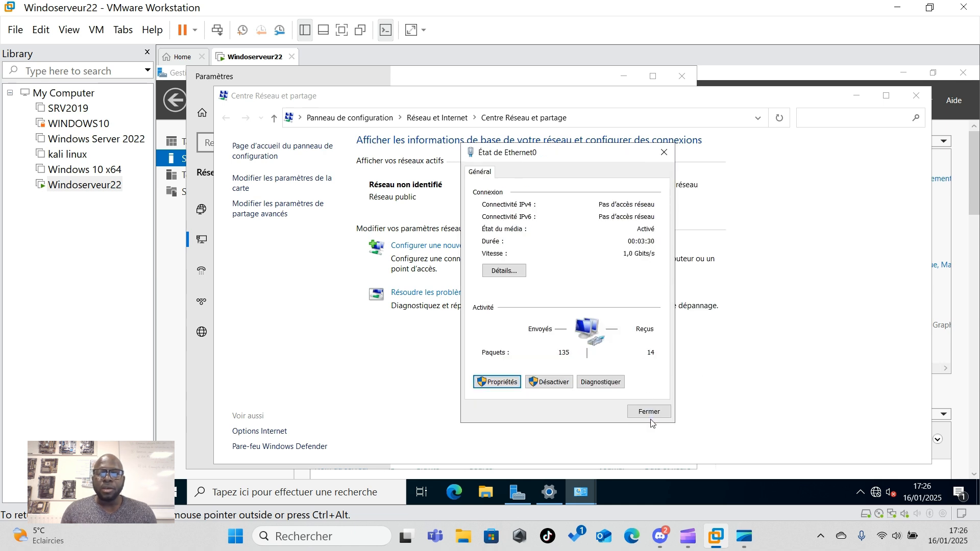
left_click(649, 413)
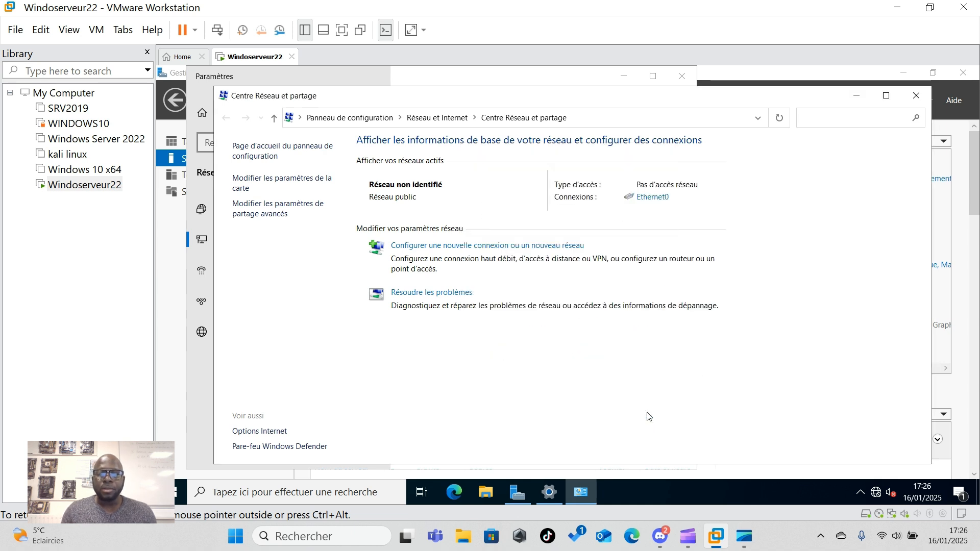
left_click(921, 96)
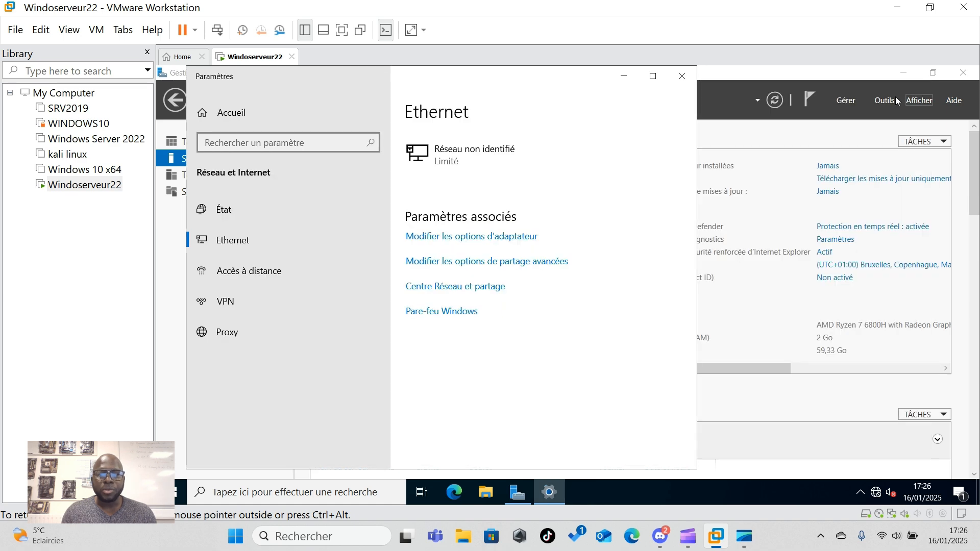
left_click(683, 78)
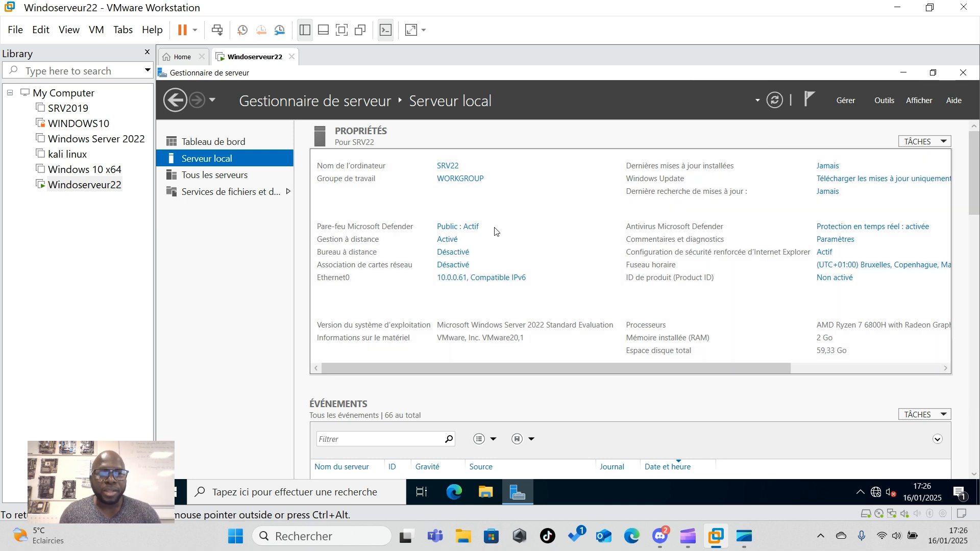
Examine the Tous les serveurs list and the local server's properties, ending on the list of all servers
left_click(196, 178)
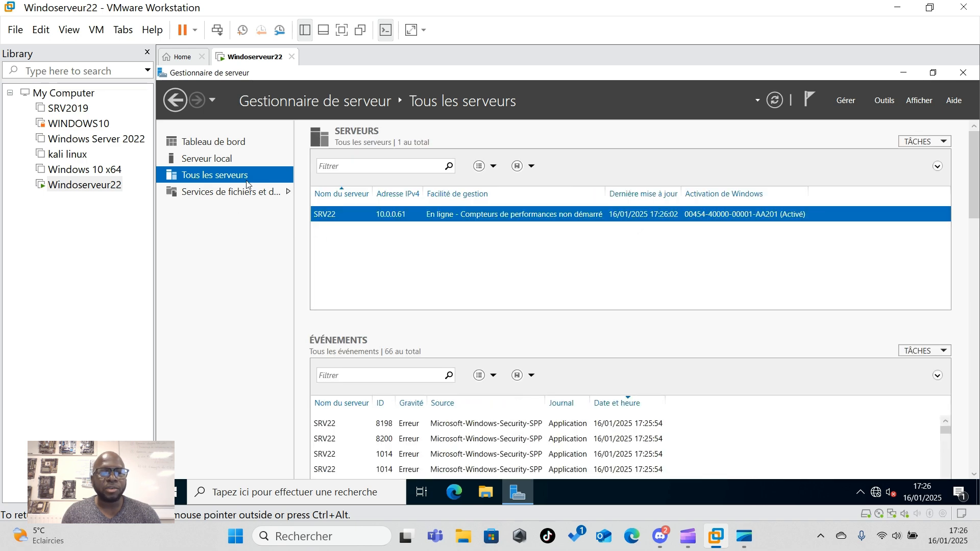
left_click(221, 162)
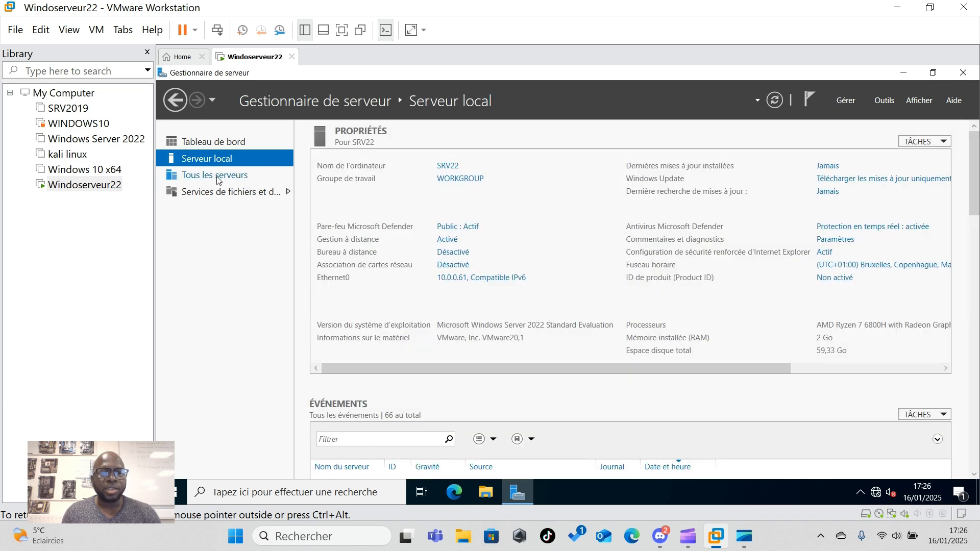
left_click(219, 175)
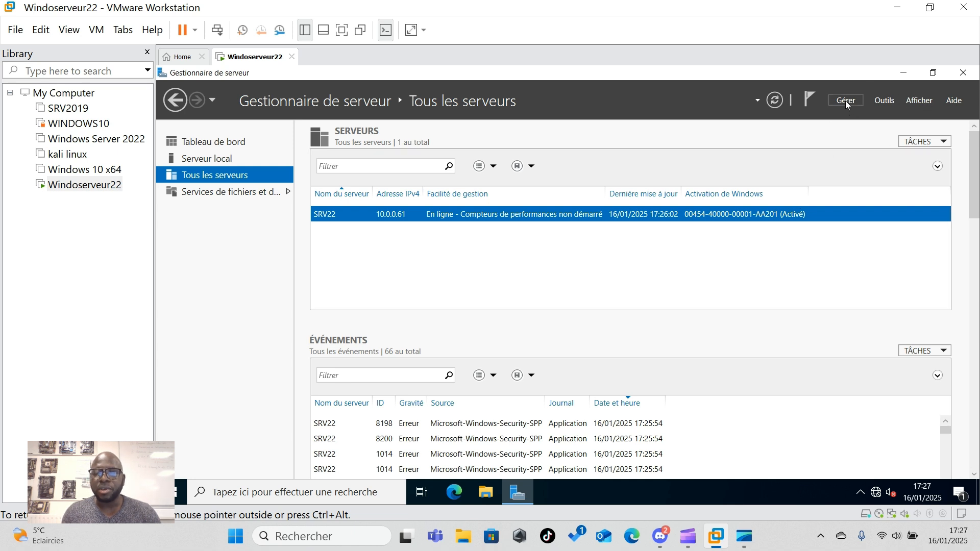
Start adding roles and features to the server
left_click(845, 100)
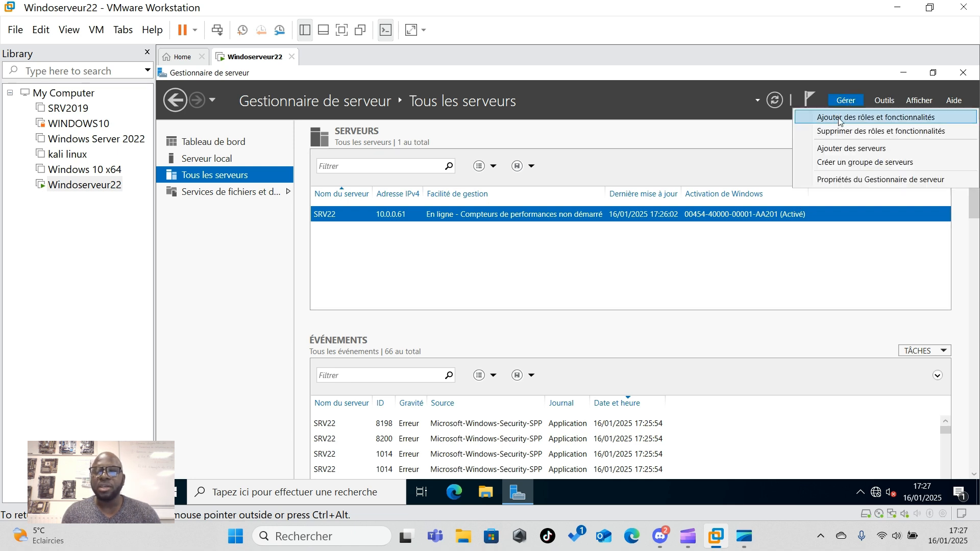